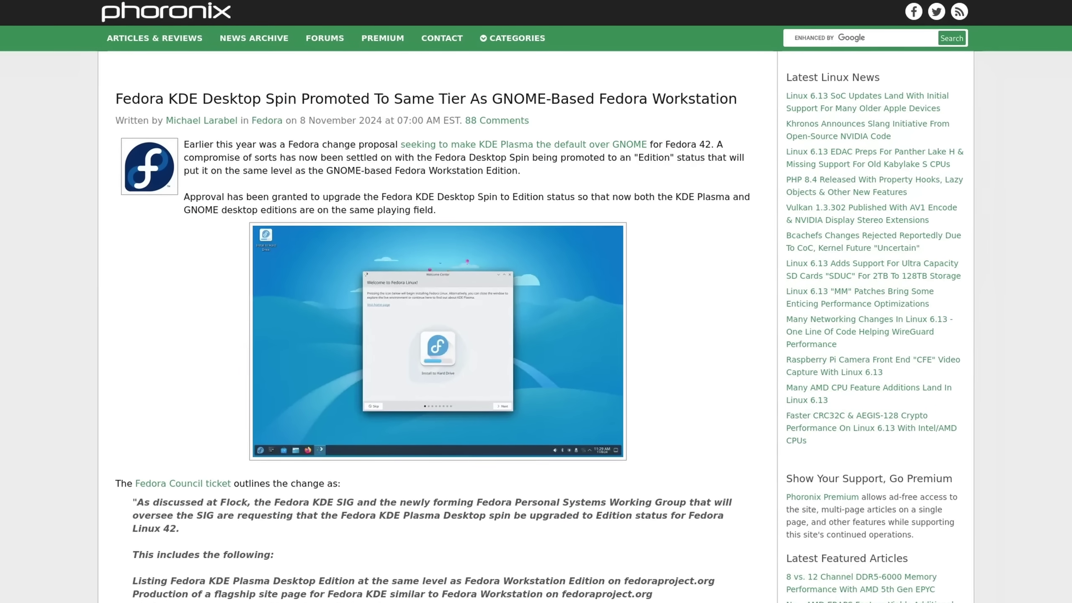
- Highlight 'featured on the Fedora' in the Phoronix article, then scroll to Red Hat's webstore offerings
scroll(439, 338, "down", 12)
left_click_drag(644, 192, 726, 192)
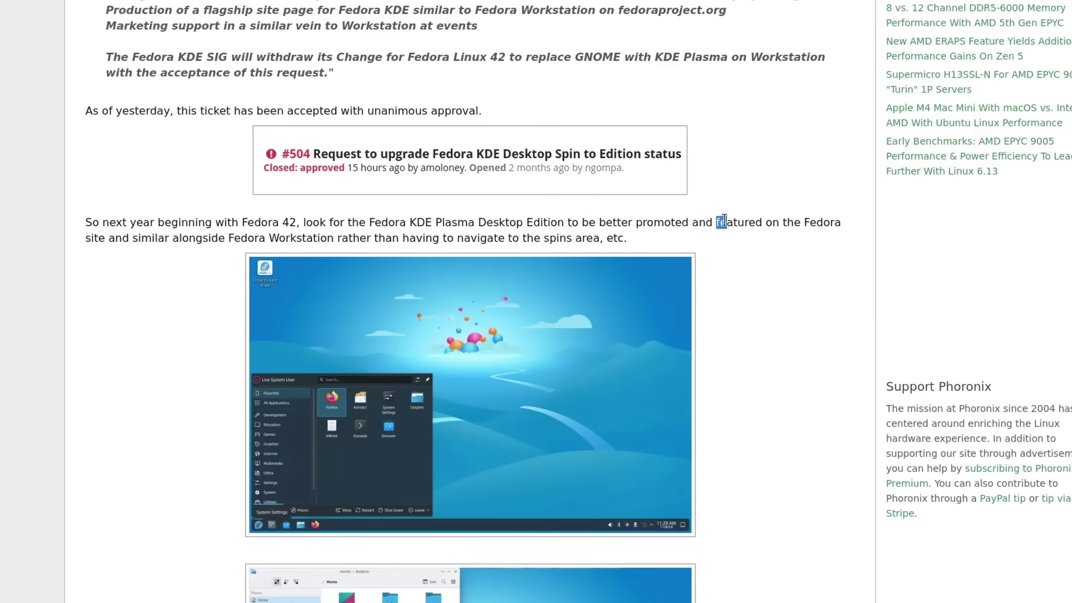
left_click_drag(815, 221, 842, 223)
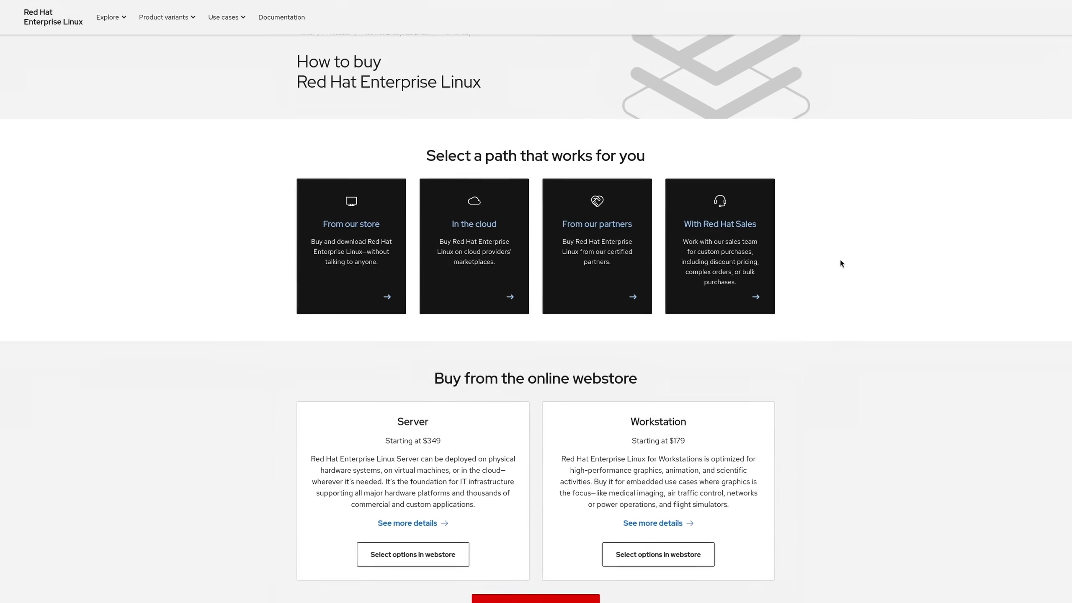
scroll(839, 258, "down", 3)
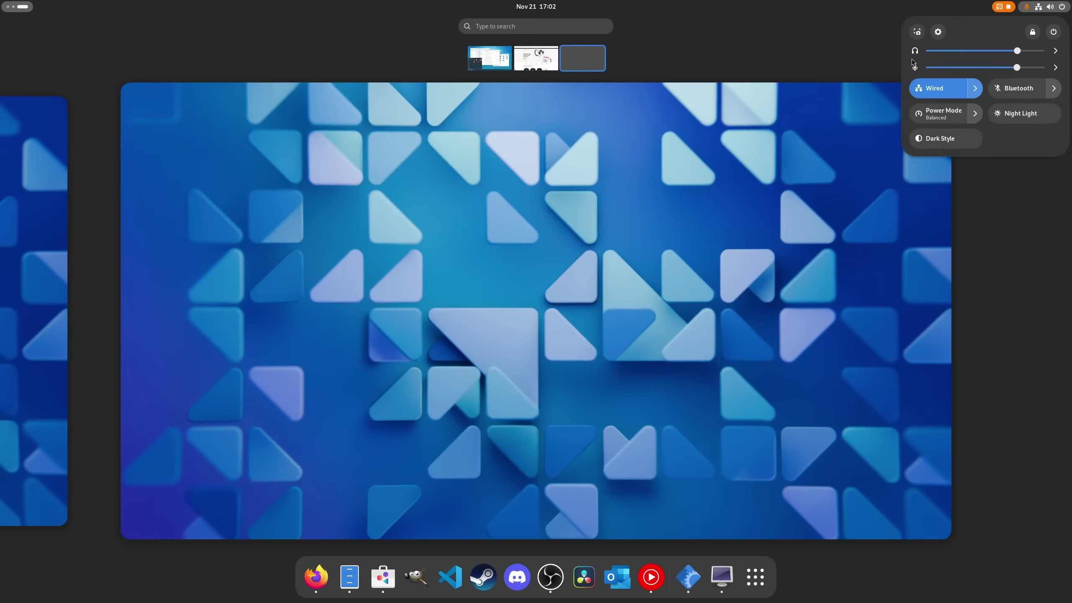
- Bring up GNOME's Add Enterprise Login dialog and KDE's new-user form with Standard account type
left_click(902, 63)
scroll(623, 186, "up", 1)
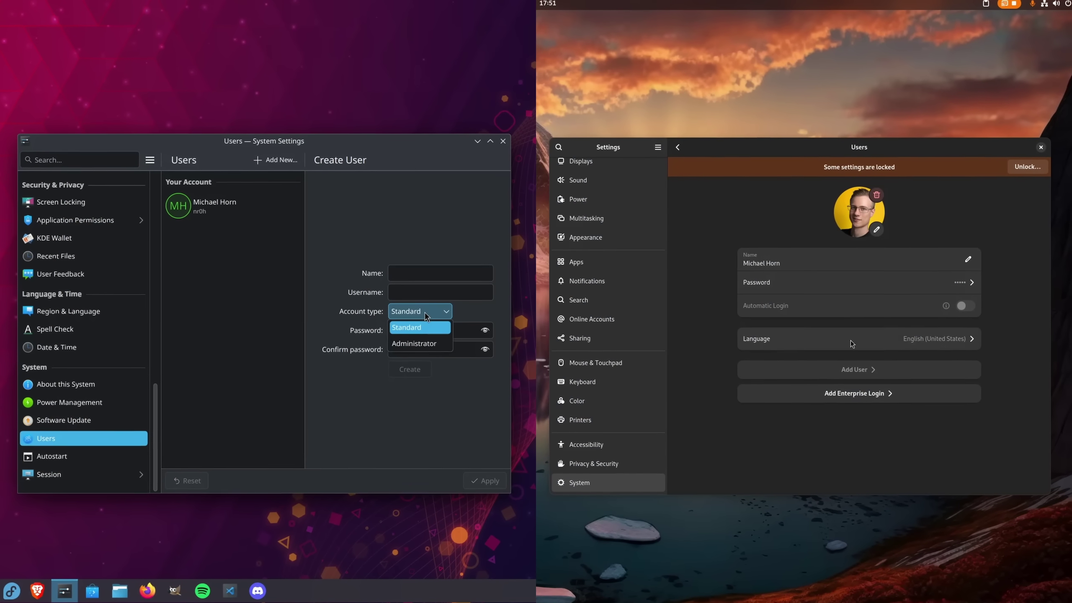
left_click(861, 399)
left_click(427, 257)
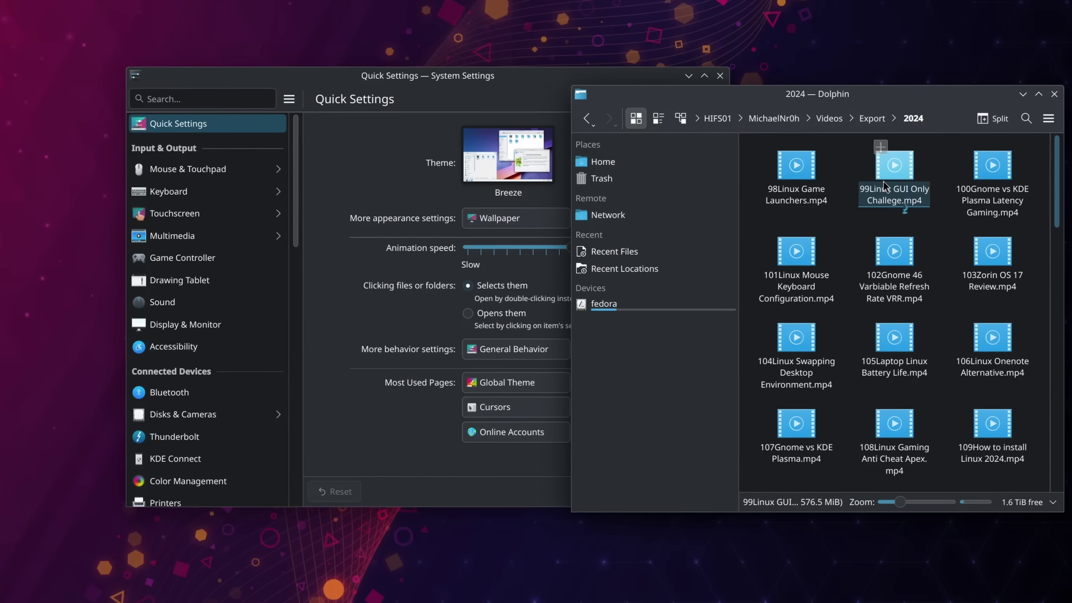
double_click(883, 182)
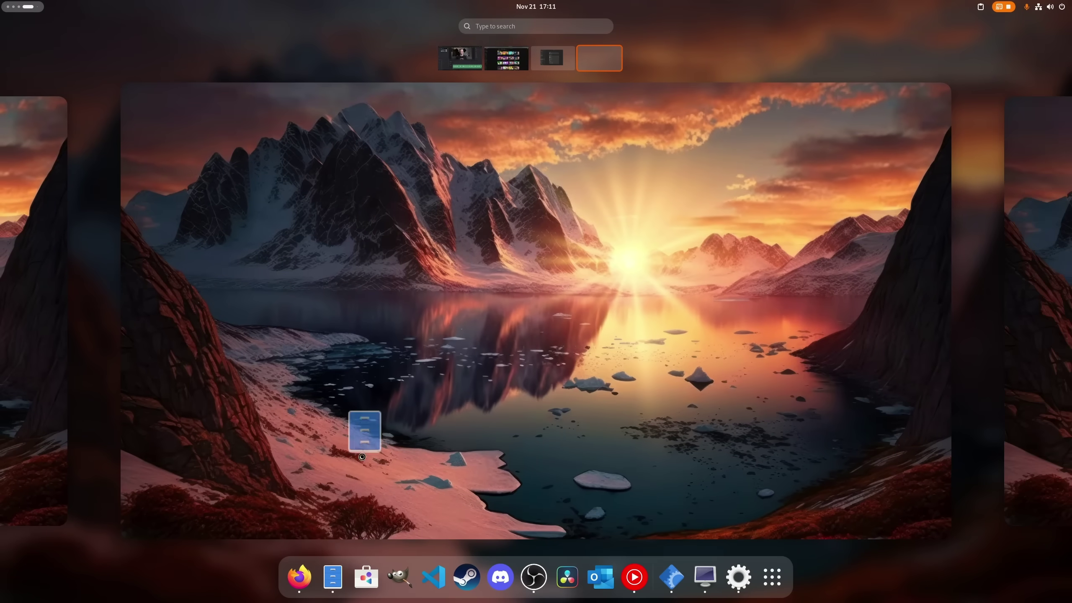
- Drag Files and Software from the GNOME dash into separate workspaces
left_click_drag(362, 456, 362, 457)
left_click_drag(366, 577, 633, 380)
left_click_drag(332, 576, 315, 453)
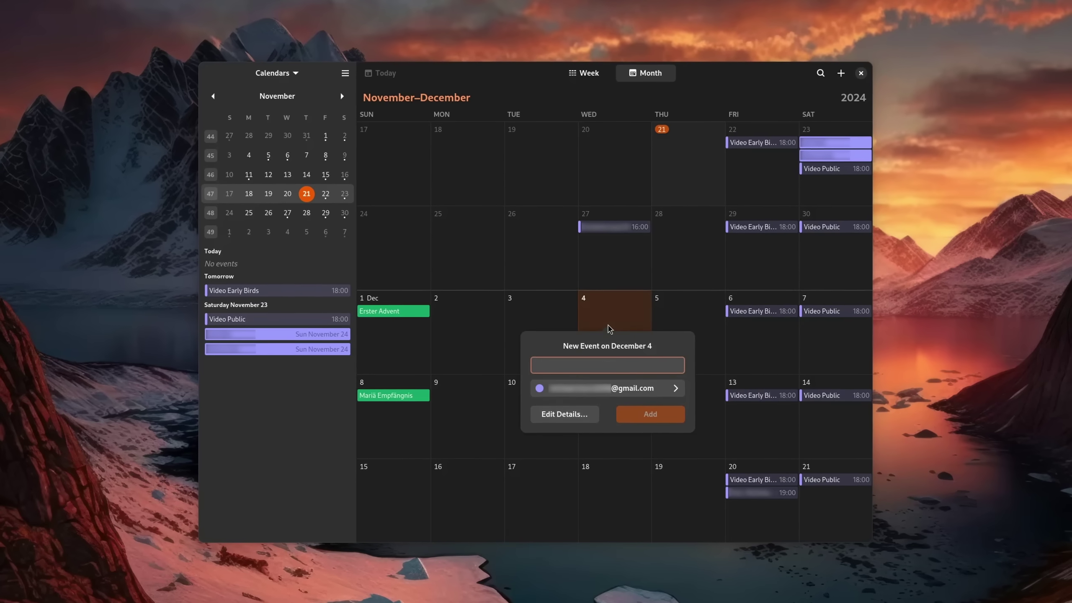
- Start a December 4 event, open the Google account's services, and show Private Google Drive
double_click(593, 320)
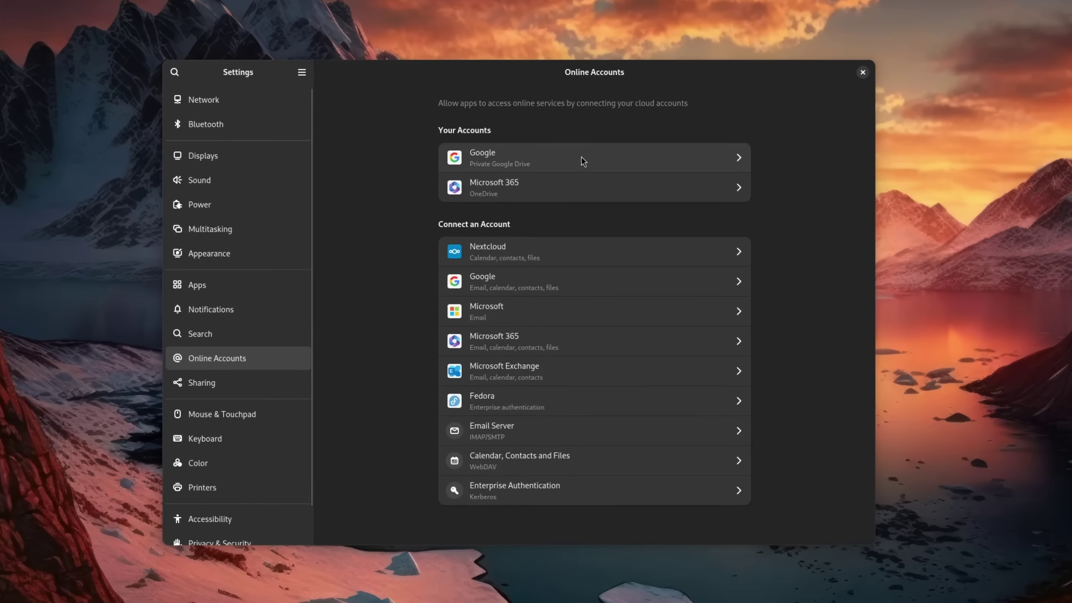
left_click(572, 168)
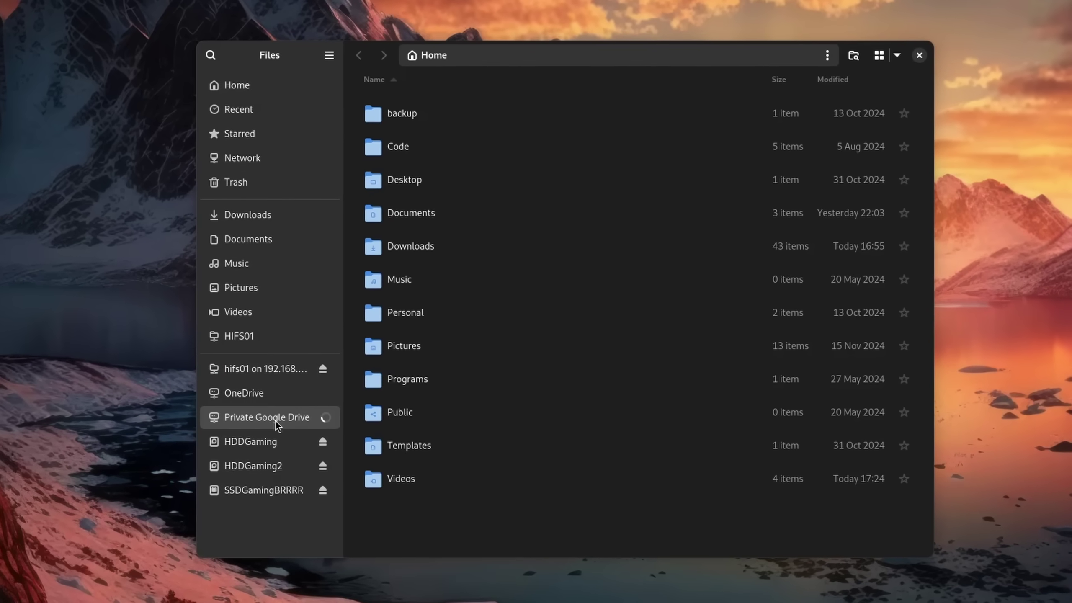
left_click(275, 418)
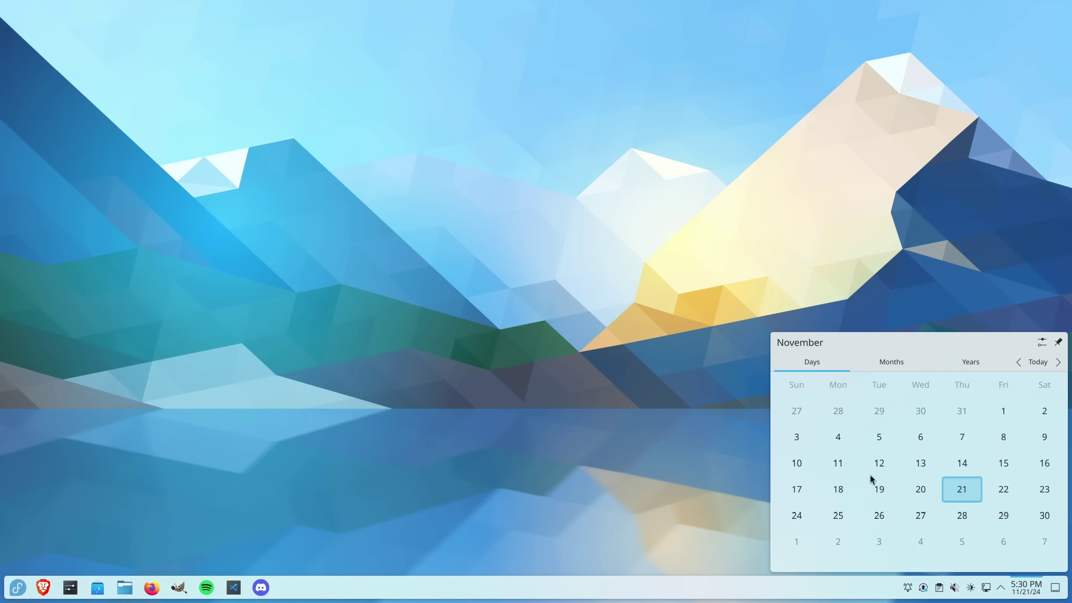
- Start KOrganizer via a 'calen' launcher search, then view November 22's events in the taskbar calendar
left_click(663, 441)
key("super")
type("calen")
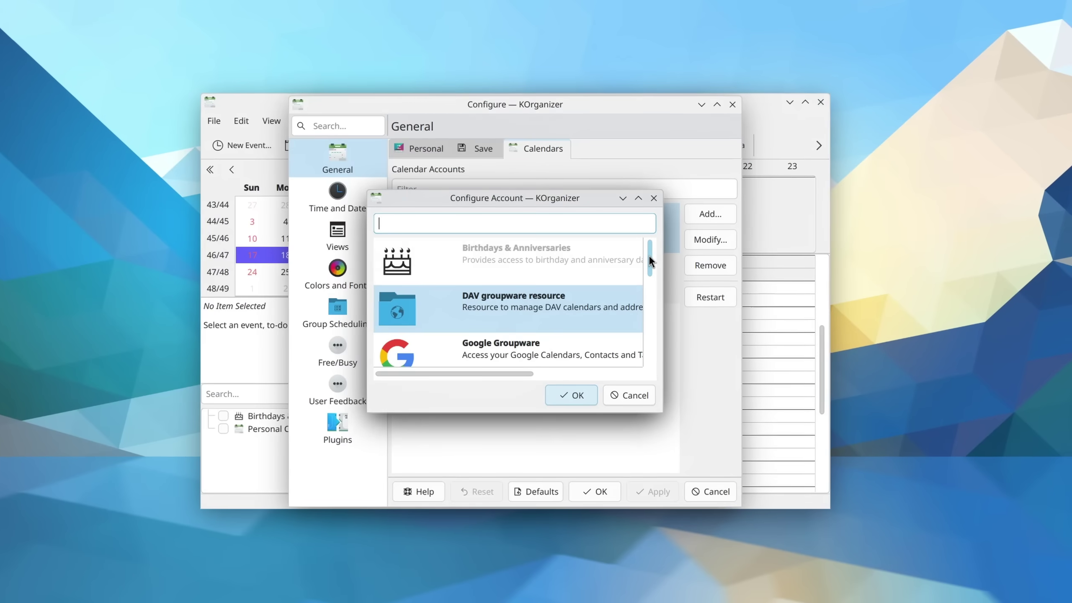
left_click_drag(649, 258, 650, 275)
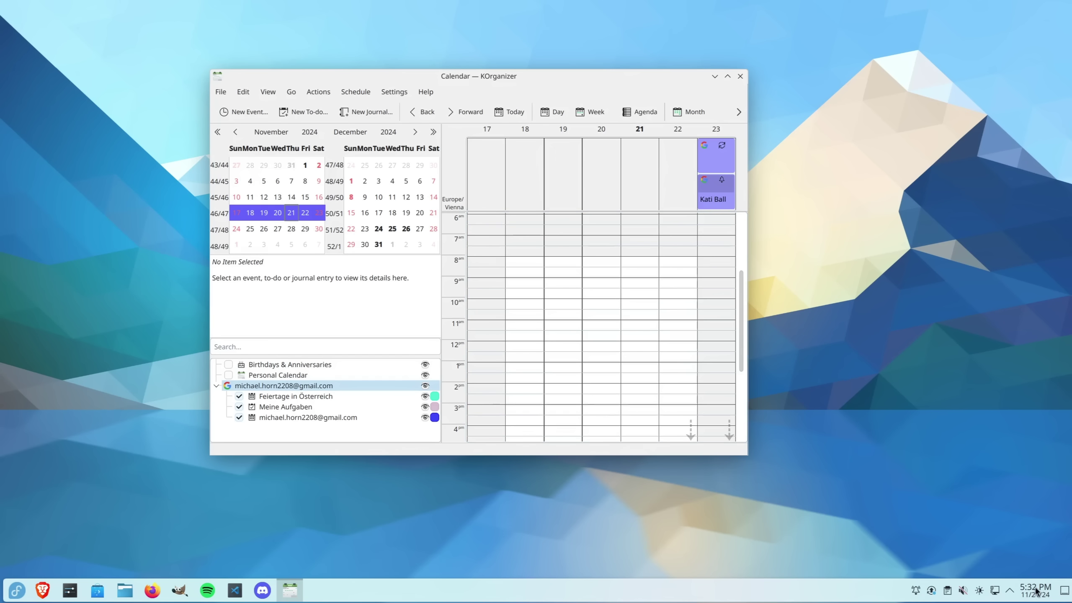
left_click(1034, 590)
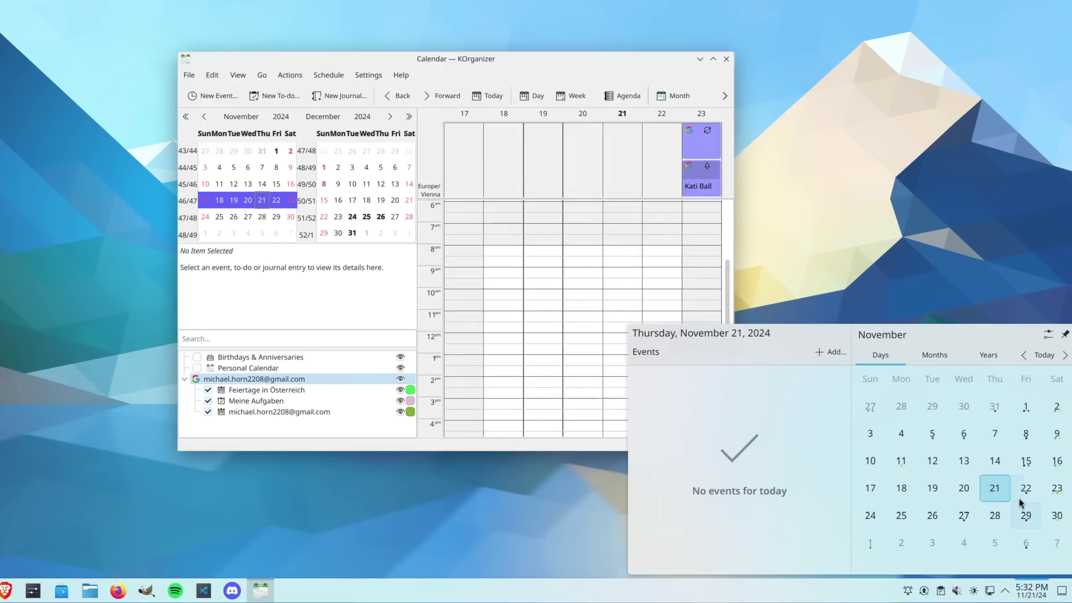
left_click(1027, 492)
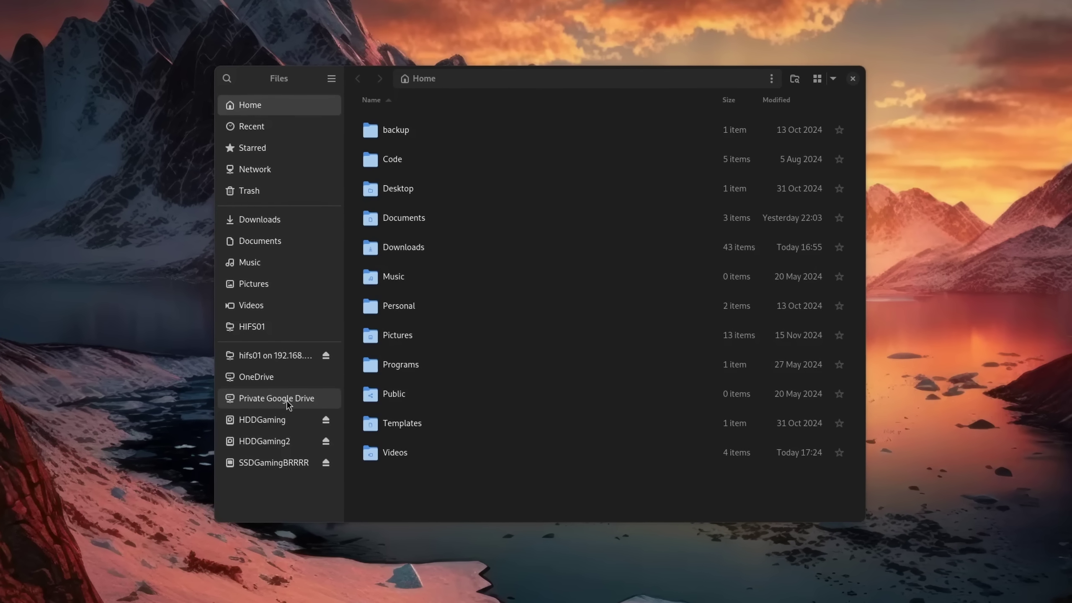
- Open the My Drive folder in Private Google Drive, then highlight the Rsync tutorial's title
left_click(284, 401)
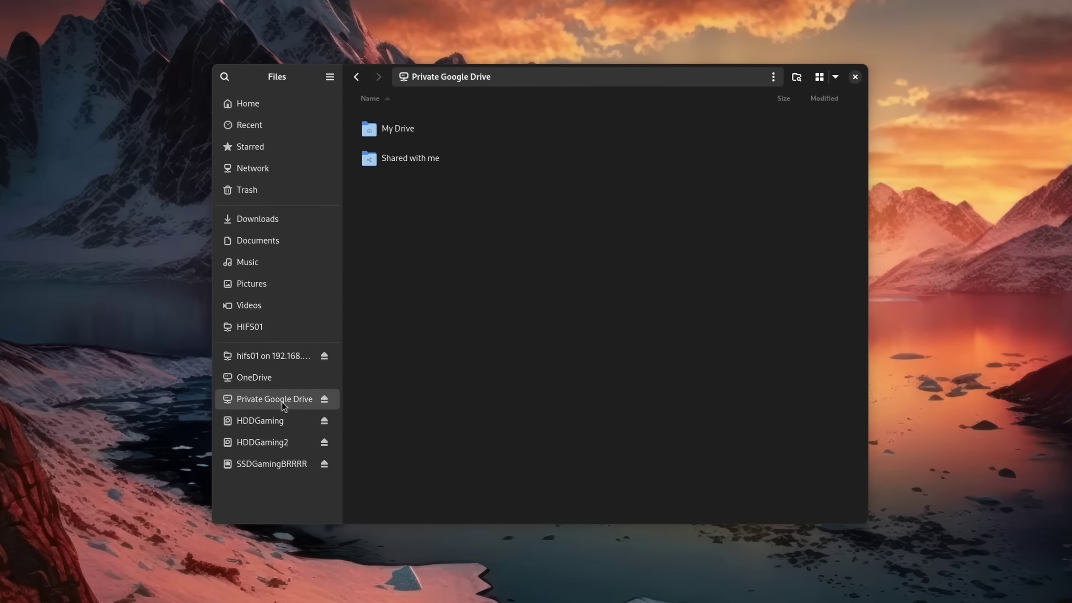
double_click(442, 130)
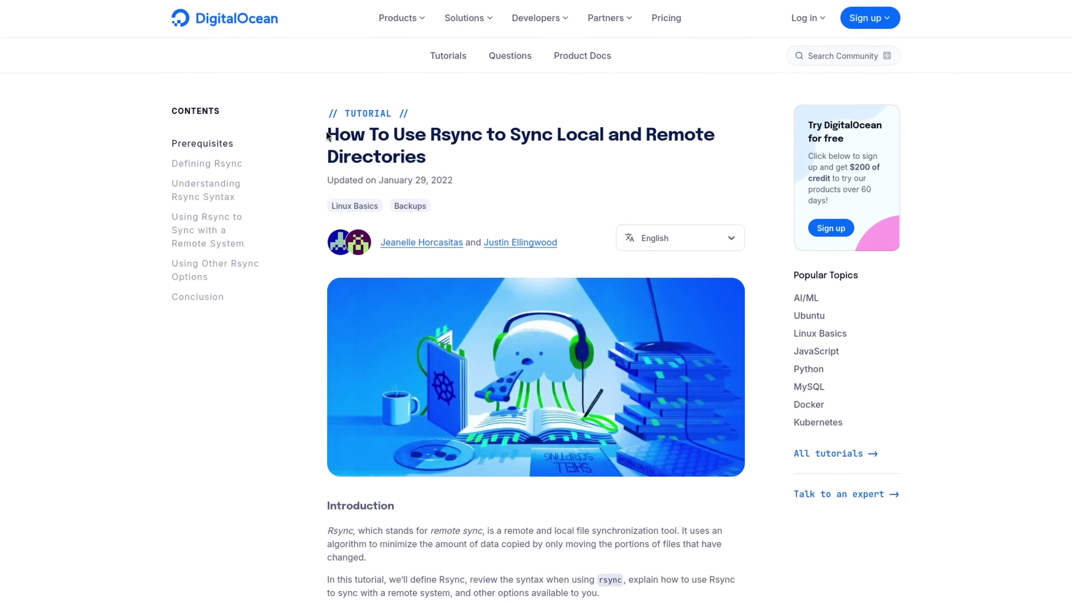
left_click_drag(327, 134, 754, 156)
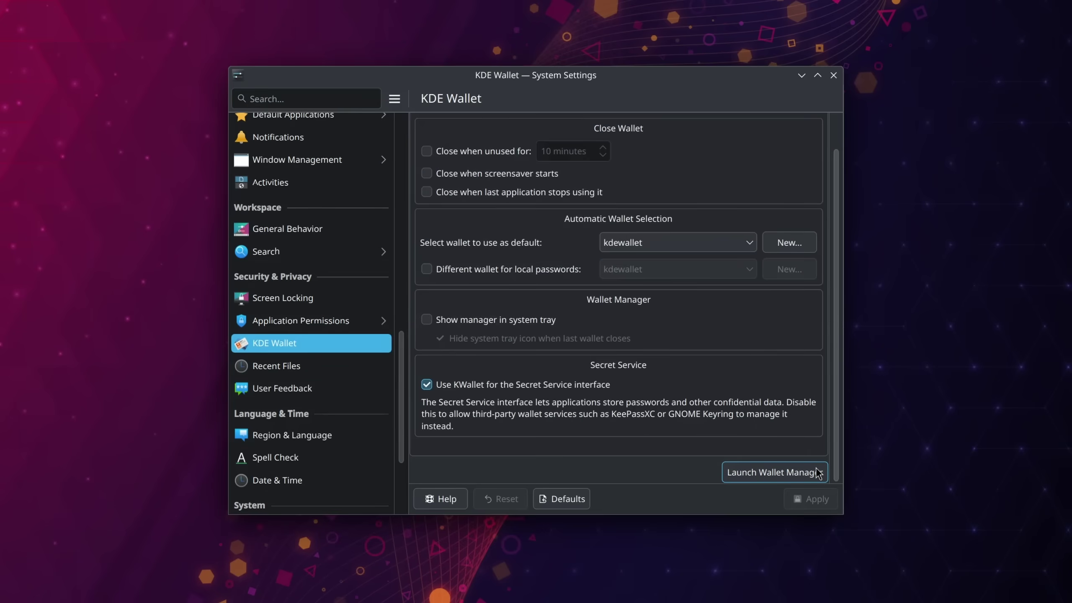
- Open the wallet manager, highlight 'he only accesses it', and enter the share's 2024 folder in Dolphin
left_click(817, 471)
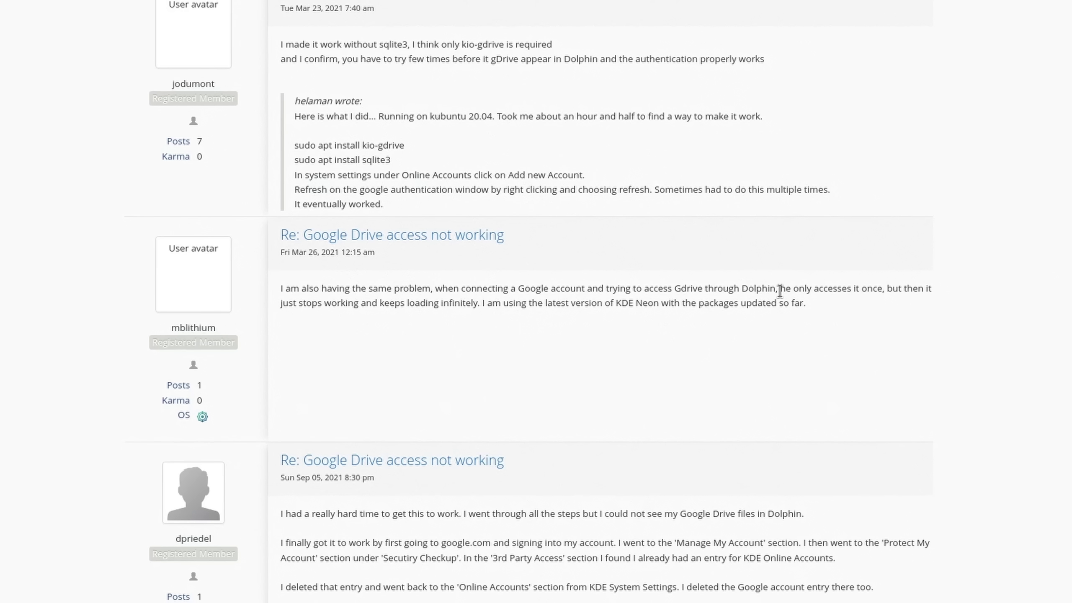
left_click_drag(777, 287, 861, 289)
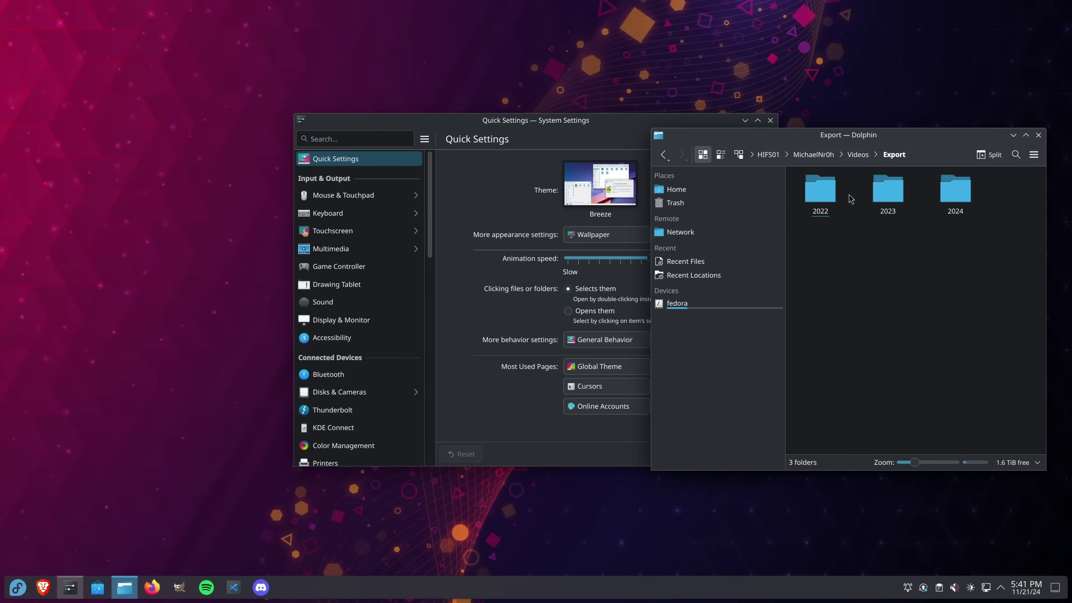
double_click(944, 200)
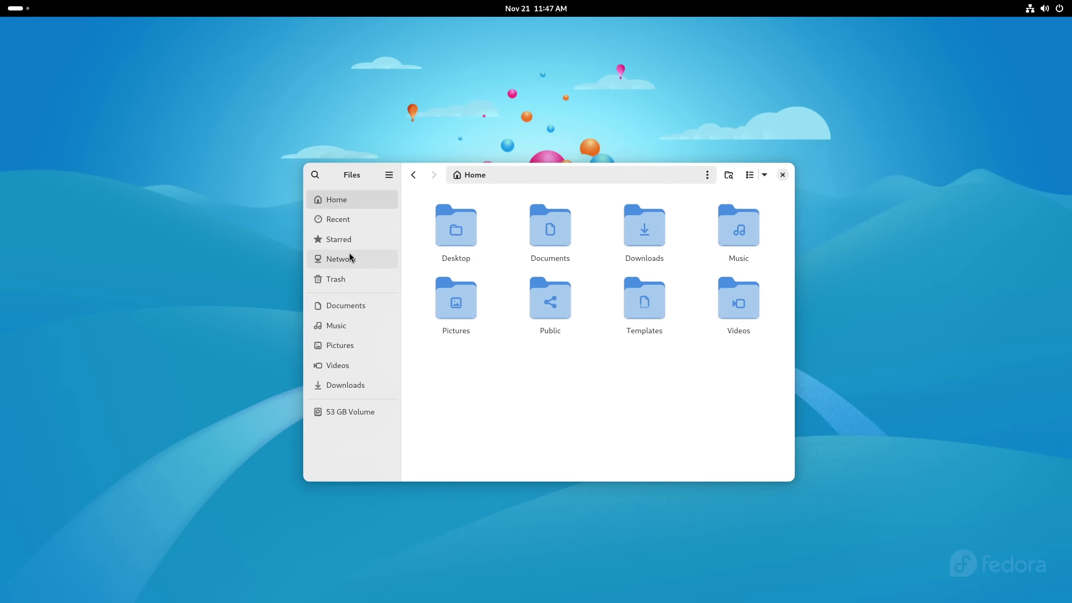
- Connect Files to smb://192.168.22.7/HIFS01 as a registered user
left_click(350, 258)
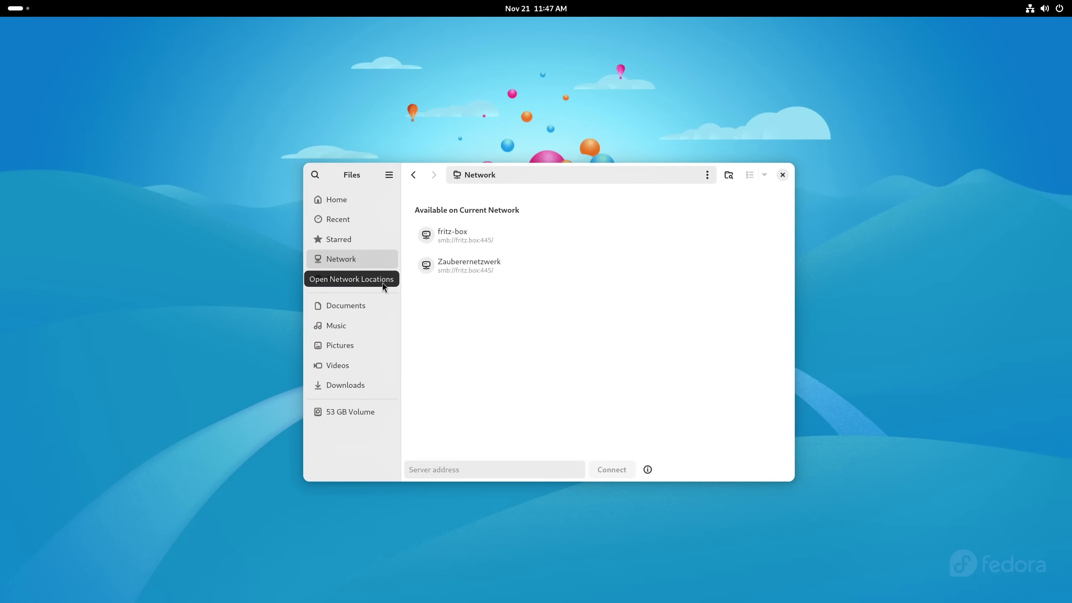
left_click(452, 466)
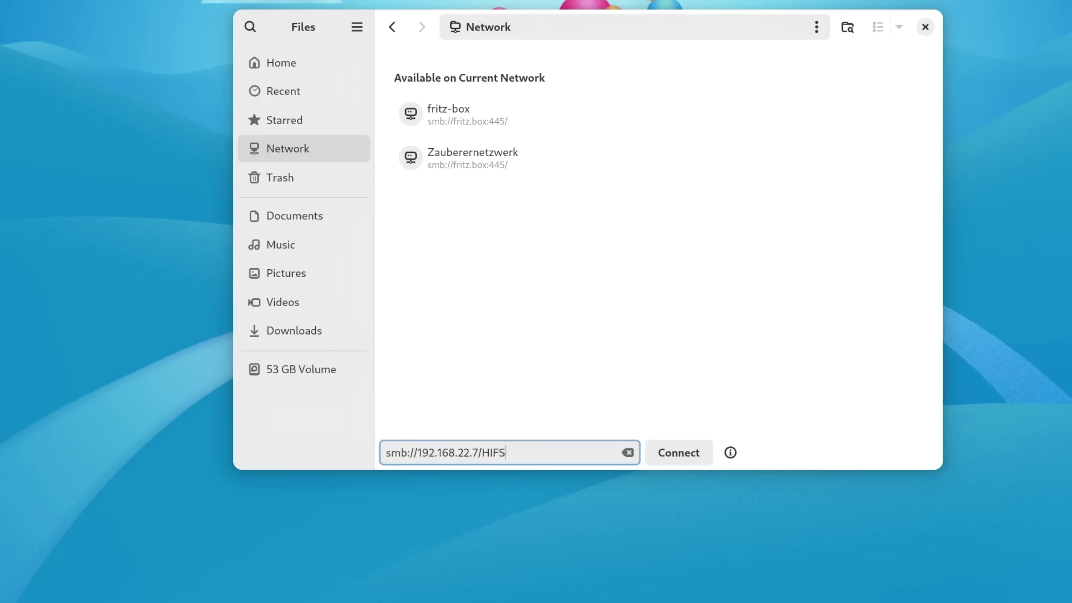
key("Return")
left_click(541, 268)
left_click_drag(532, 294, 489, 295)
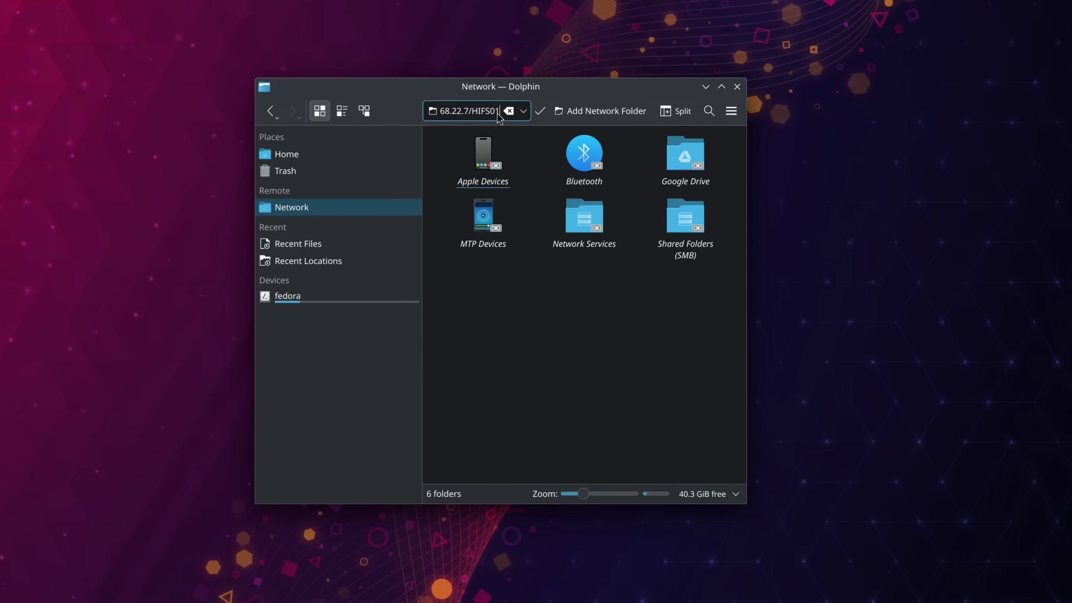
key("Return")
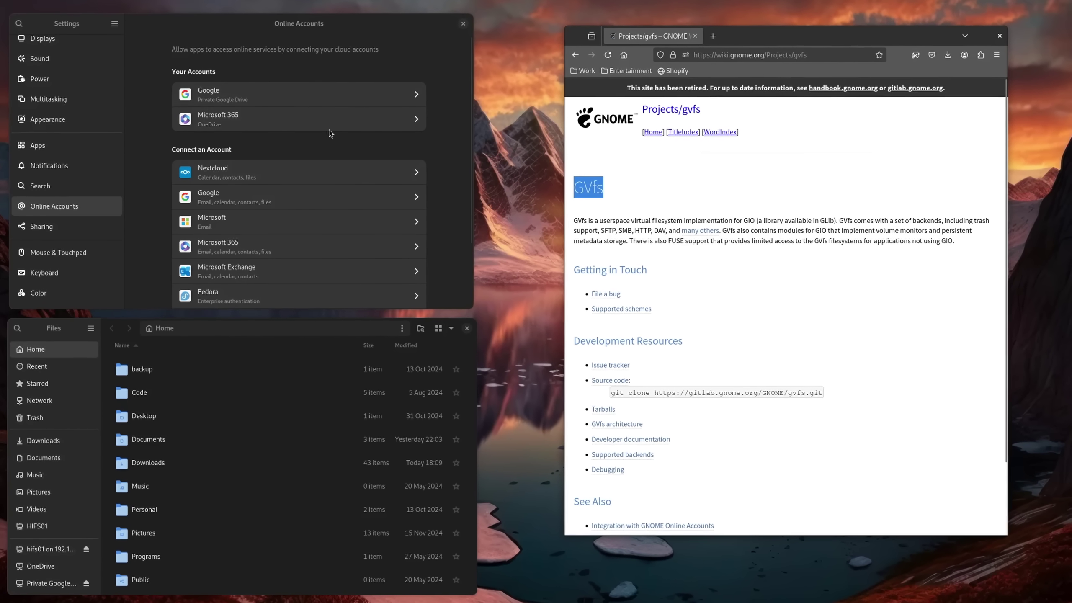
- Select the smb-share mount in /run/user/1000/gvfs, then play 103Zorin OS 17 Review from Export/2024
left_click(310, 94)
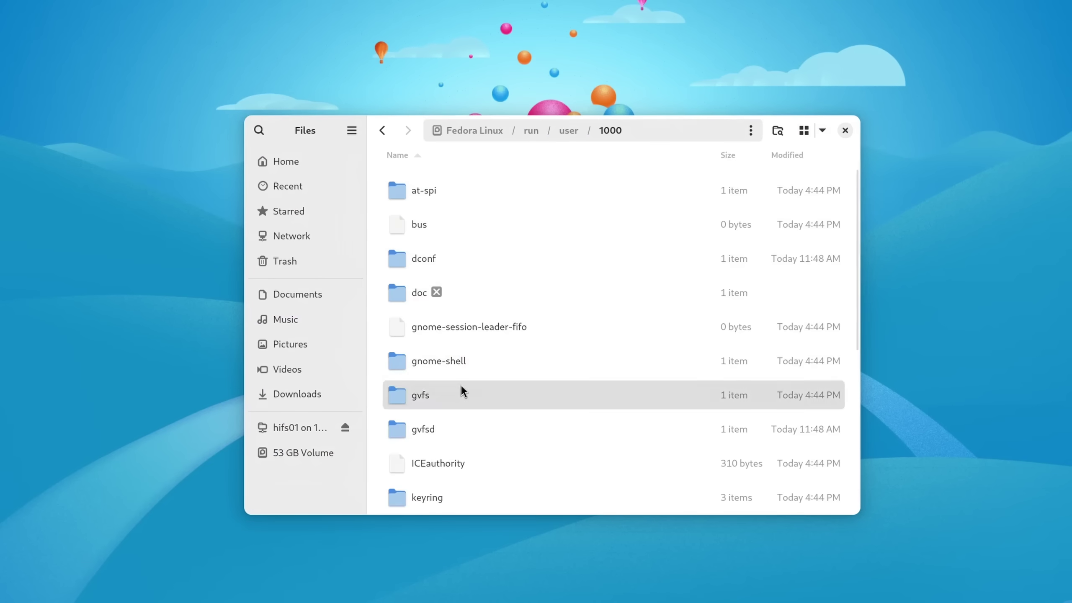
double_click(461, 387)
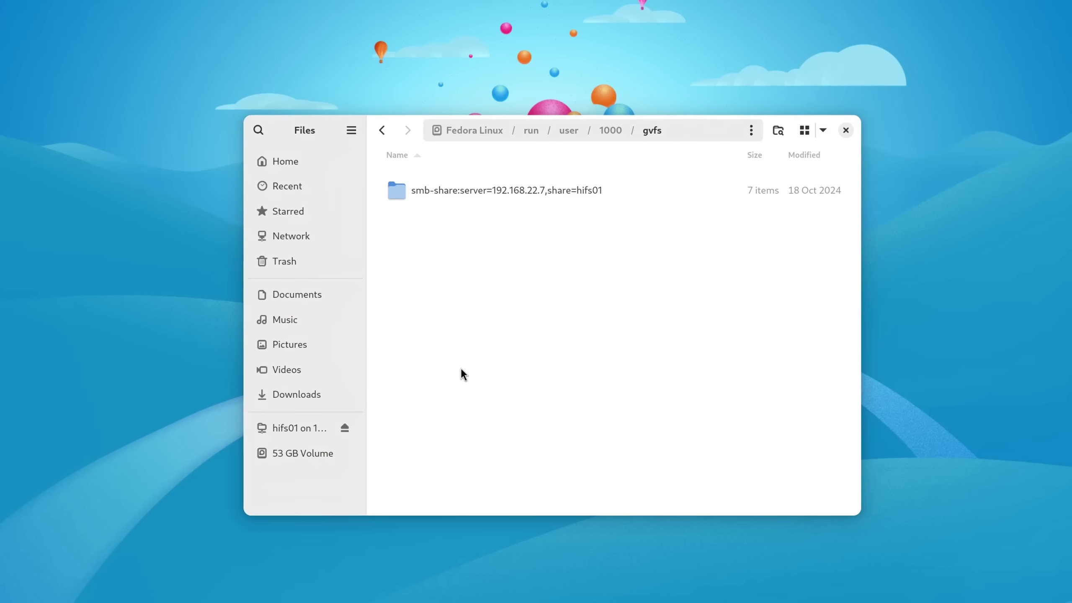
left_click(523, 191)
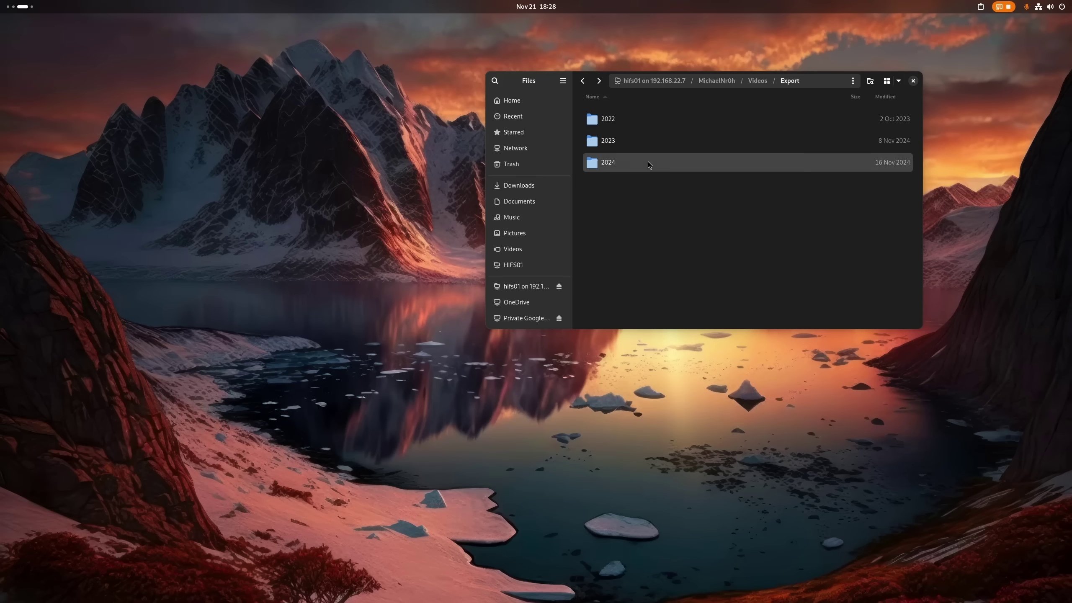
double_click(648, 162)
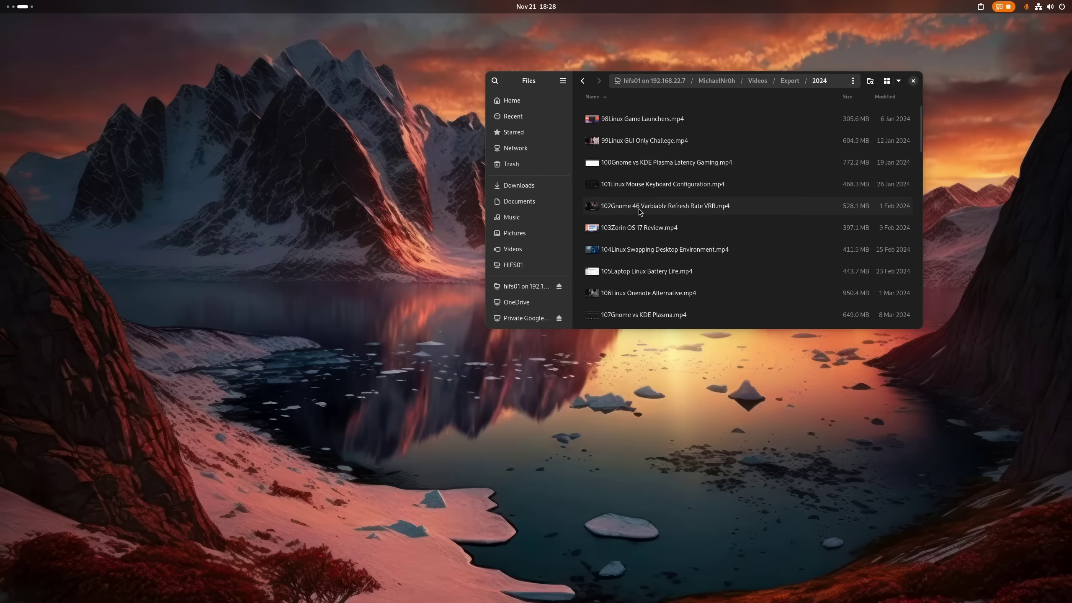
double_click(637, 228)
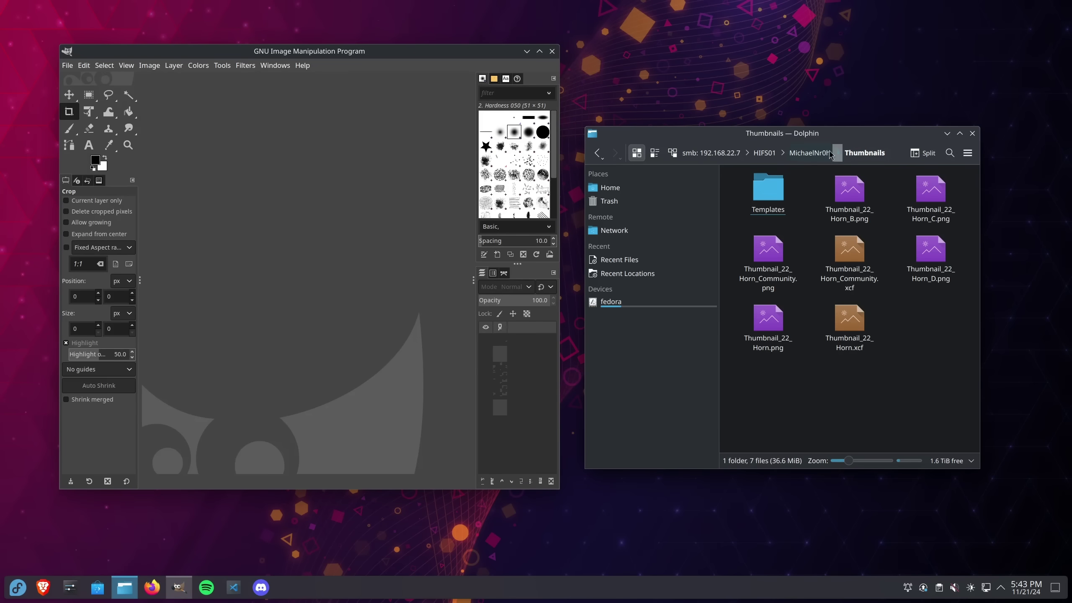
- Open GIMP's Open Image dialog from the File menu and show the home folder's contents
left_click(67, 65)
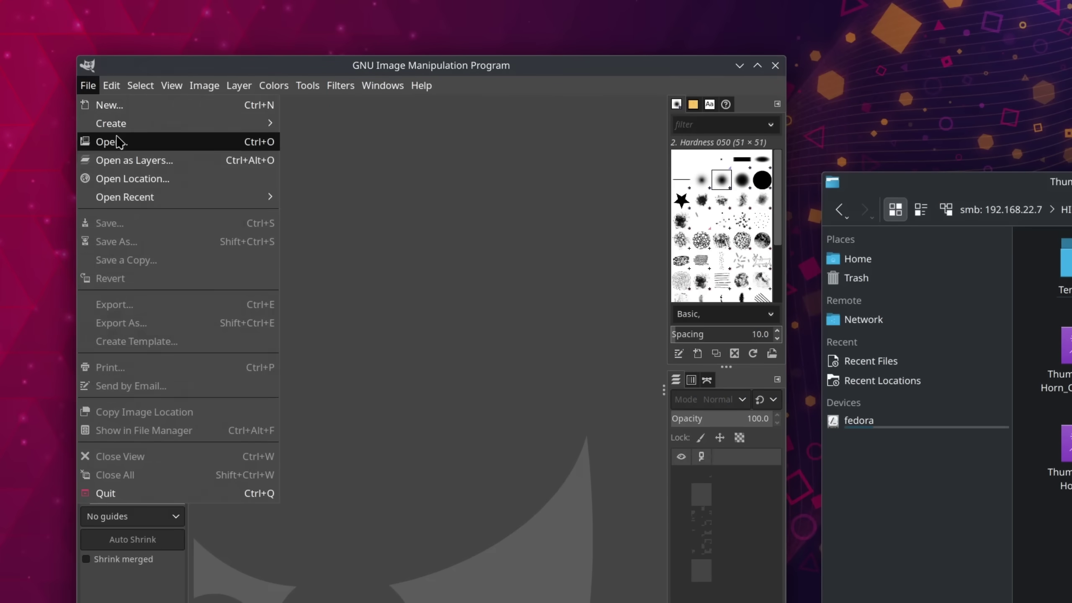
left_click(118, 142)
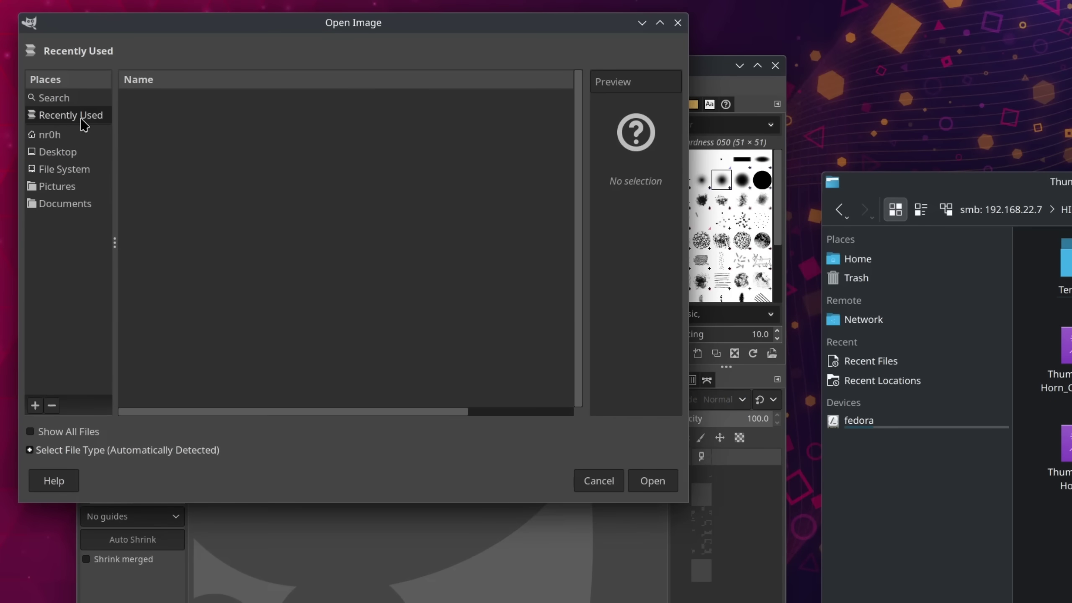
left_click(62, 136)
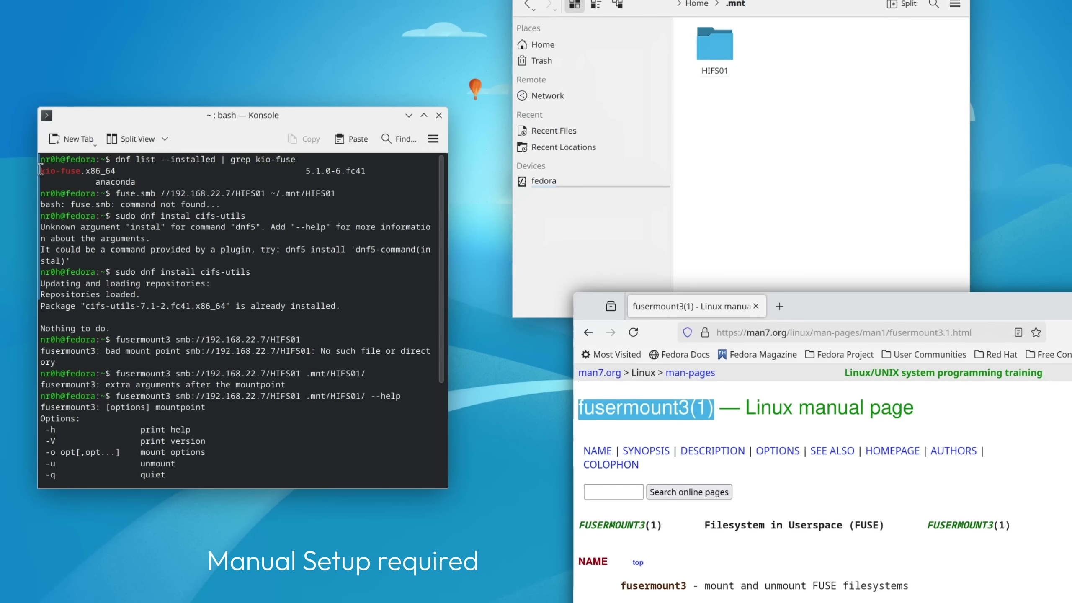
- Highlight 'kio' in the package listing and the fixed kio-fuse mount path in Konsole
left_click_drag(49, 181, 62, 181)
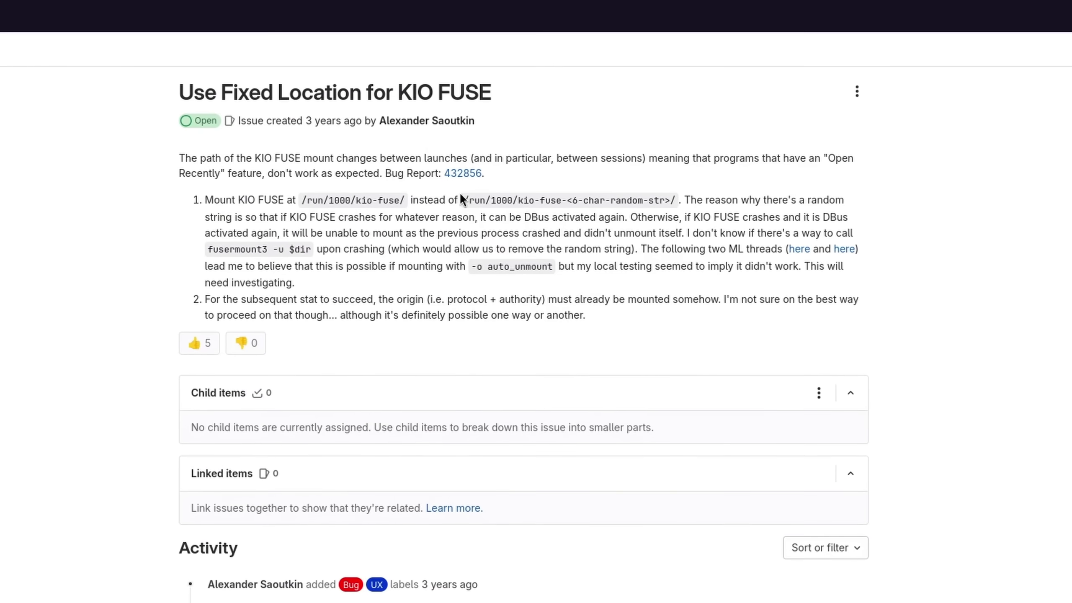
left_click_drag(463, 200, 682, 201)
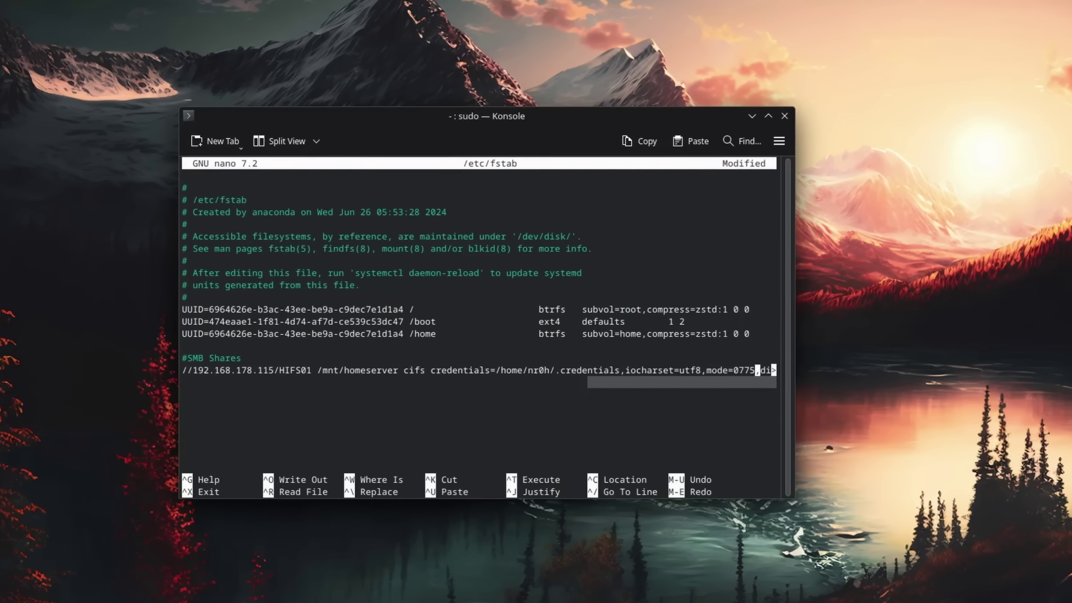
- Change the fstab mode value to 0775, then read Stack Exchange answers on CIFS credential permissions
key("BackSpace")
type("5")
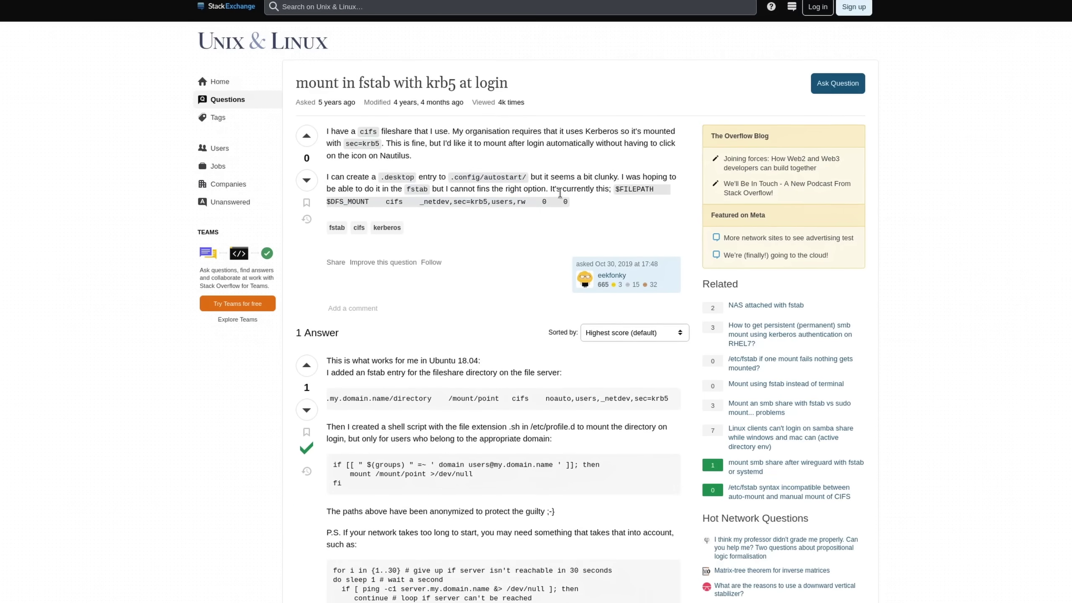
scroll(565, 224, "down", 2)
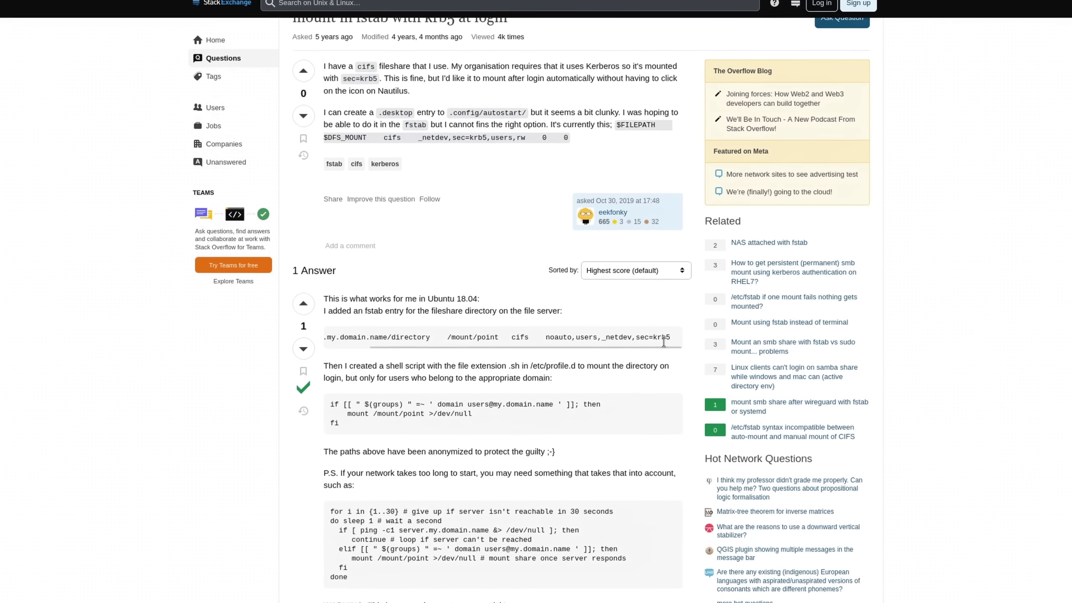
scroll(665, 346, "down", 4)
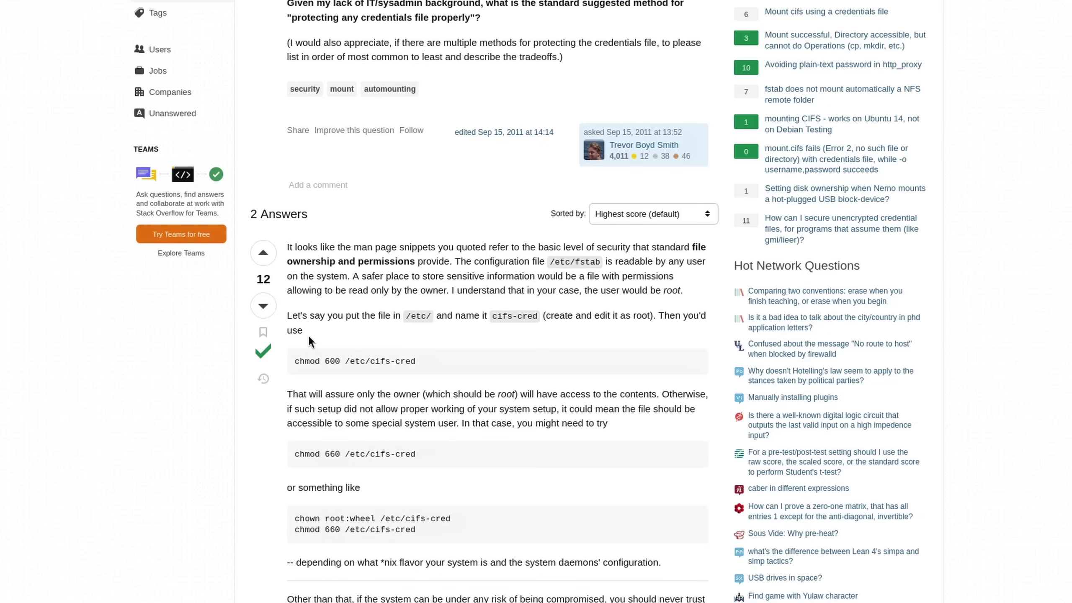
scroll(308, 335, "down", 7)
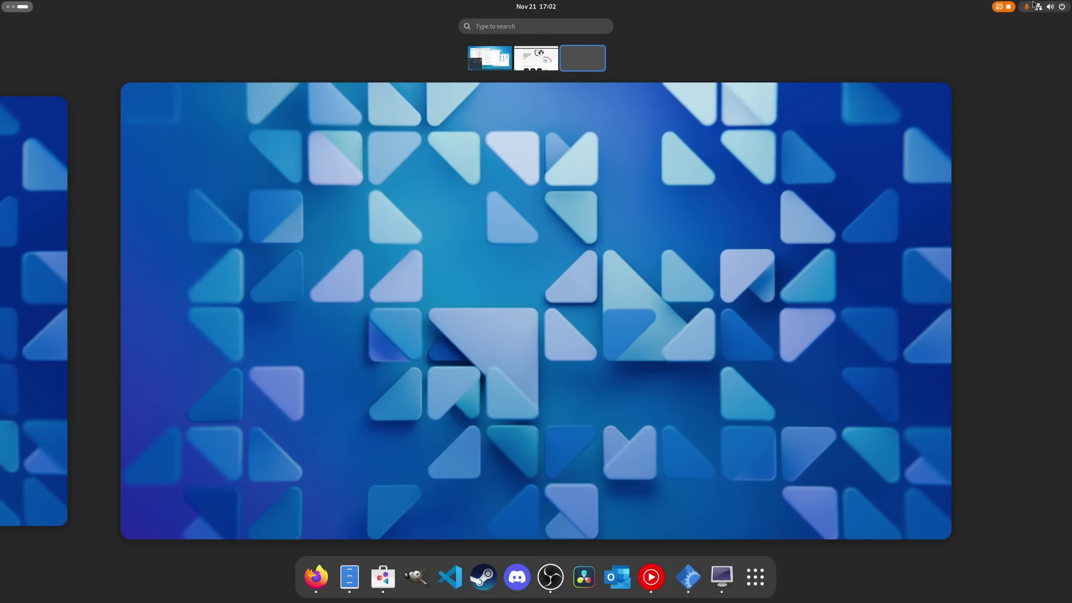
- Show GNOME's Quick Settings panel and bring the Files window to the front
left_click(1034, 5)
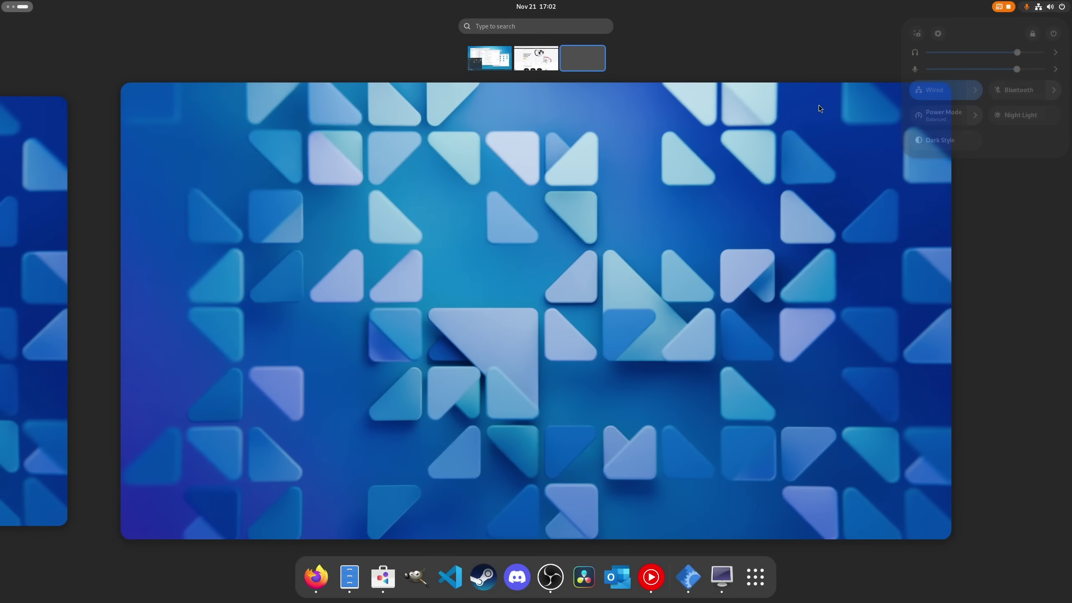
scroll(643, 179, "up", 1)
left_click(566, 207)
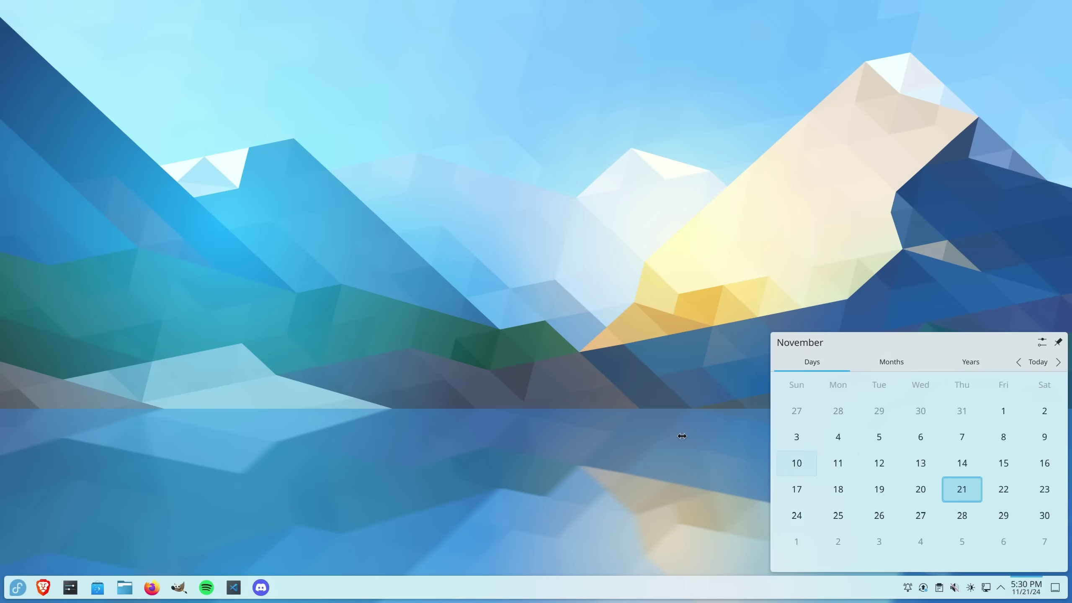
- Search the KDE launcher for a calendar and open KOrganizer
key("super")
type("calen")
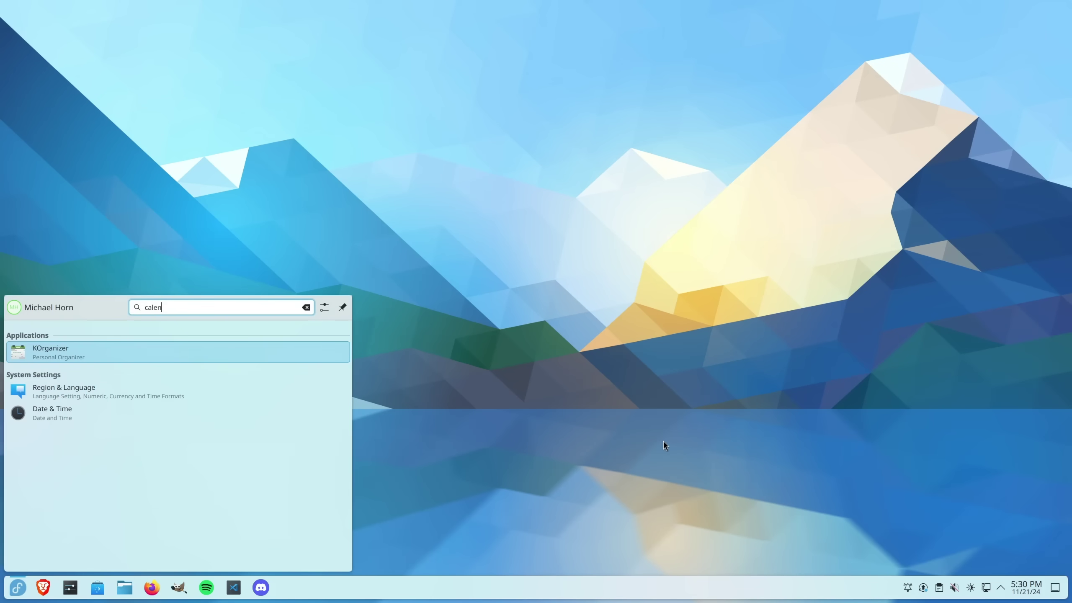
left_click(313, 355)
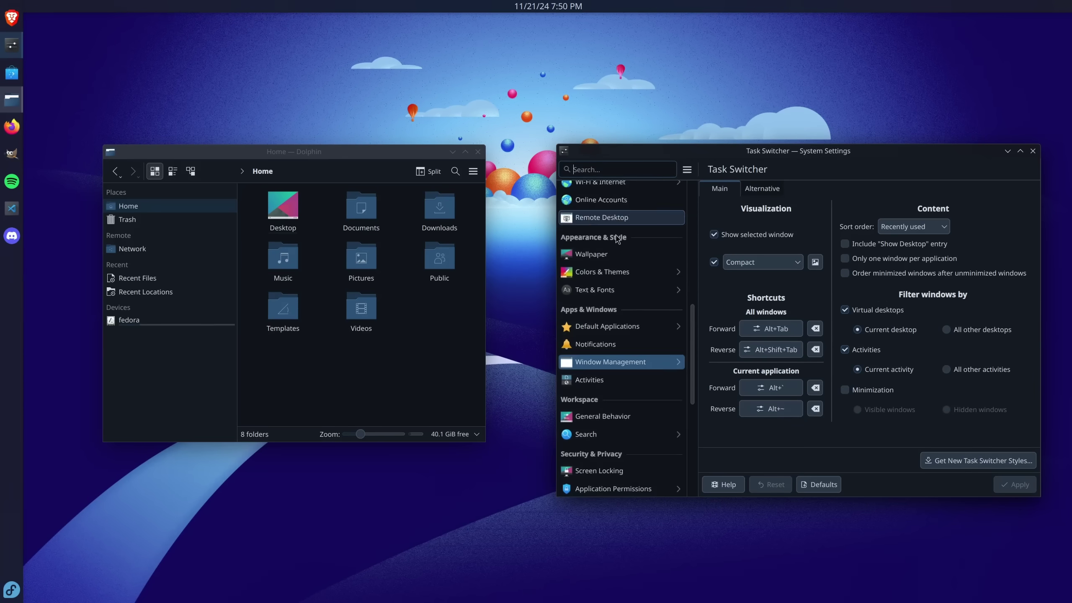
scroll(617, 239, "up", 5)
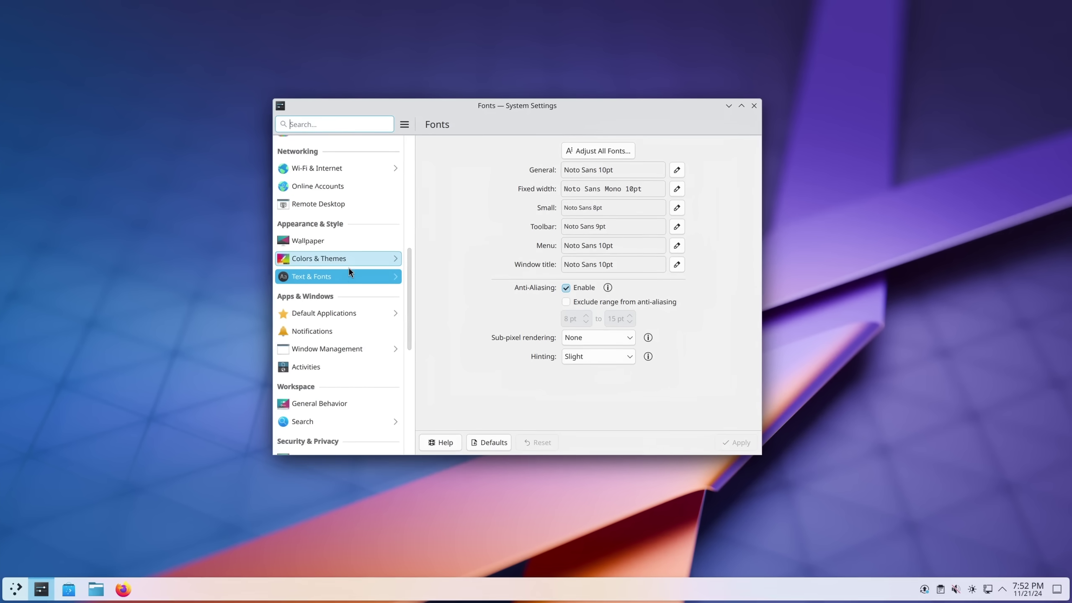
- Open Window Management and view the Window Actions, Movement and Advanced tabs
left_click(345, 350)
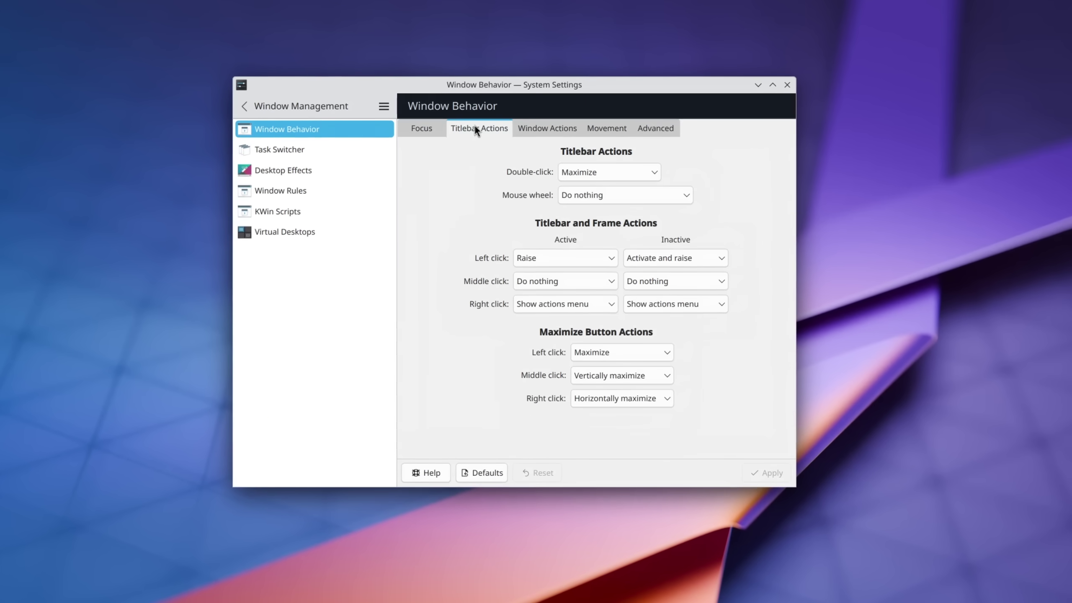
left_click(530, 128)
left_click(591, 129)
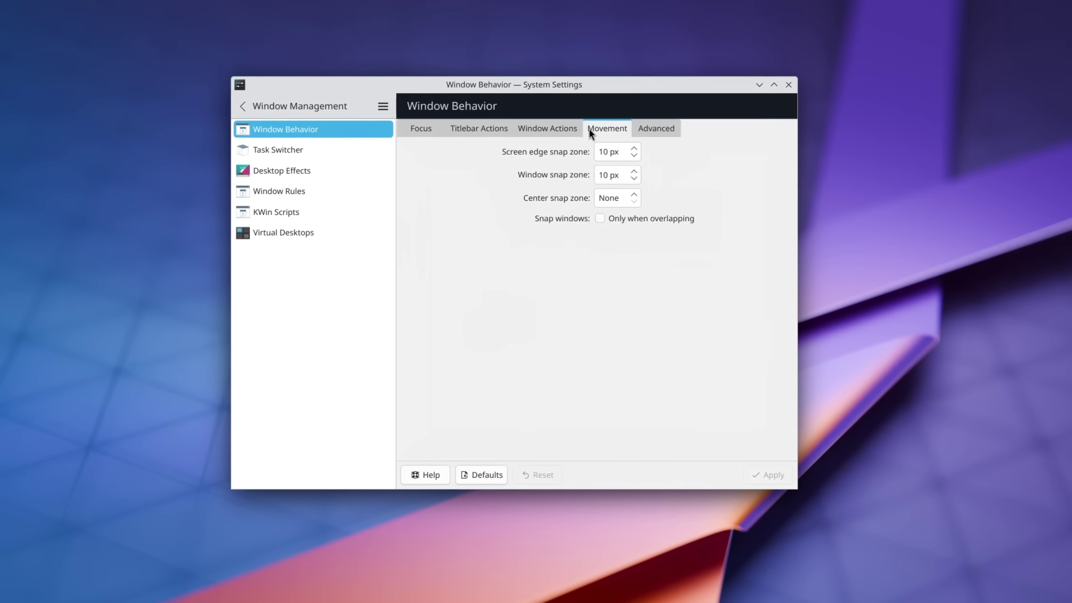
left_click(642, 128)
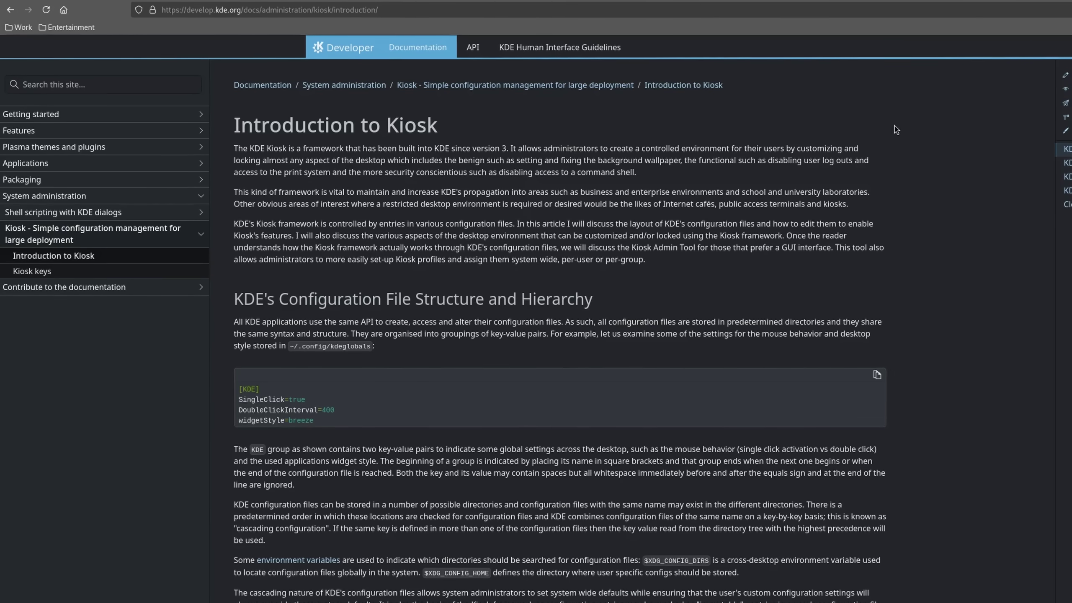
- Scroll through the KDE Kiosk documentation, then bring up GIMP's Open Image dialog
scroll(900, 131, "down", 5)
scroll(926, 156, "down", 8)
scroll(943, 236, "down", 7)
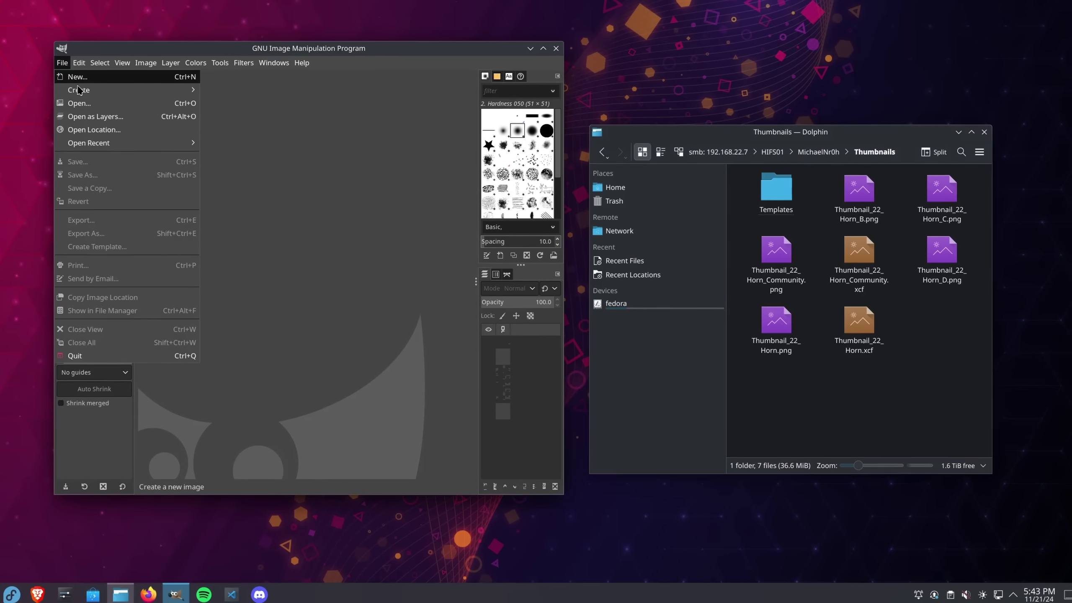
left_click(80, 103)
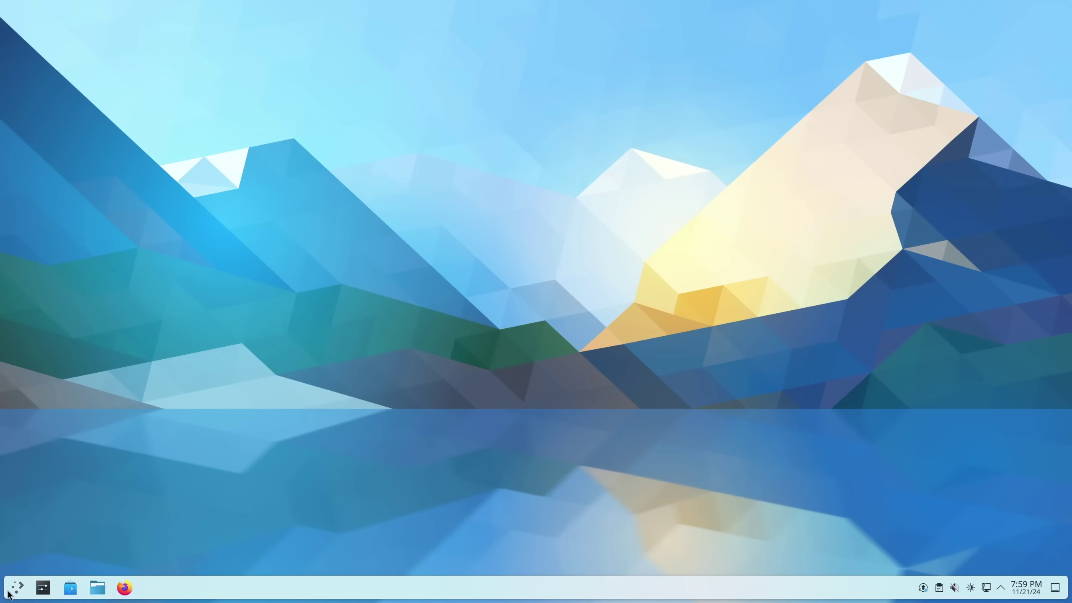
- Open Dolphin from the launcher and start adding a Kerberos enterprise account and enterprise login
left_click(16, 588)
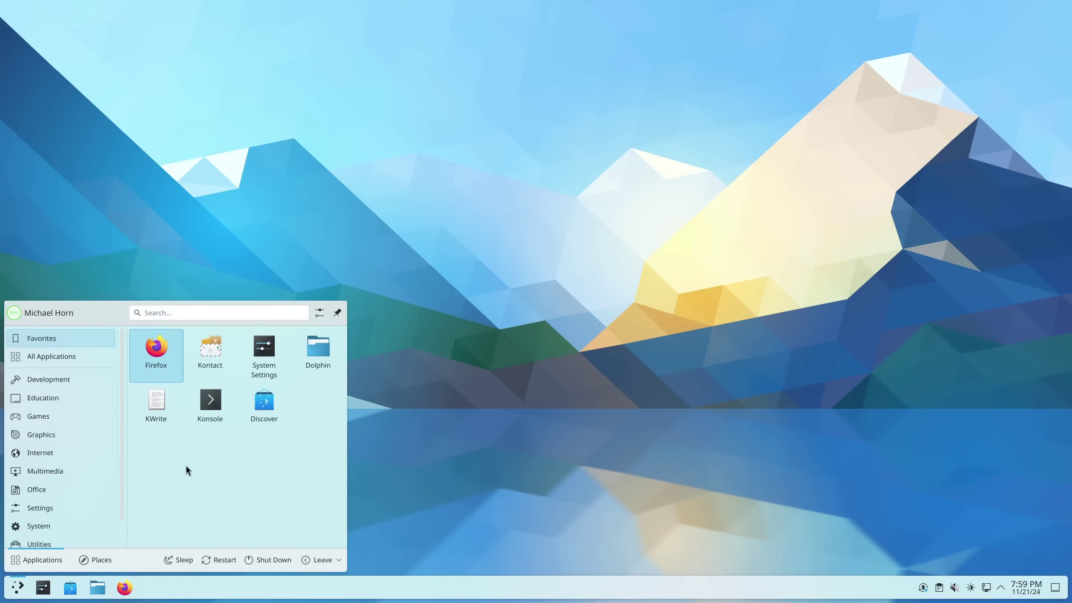
left_click(307, 360)
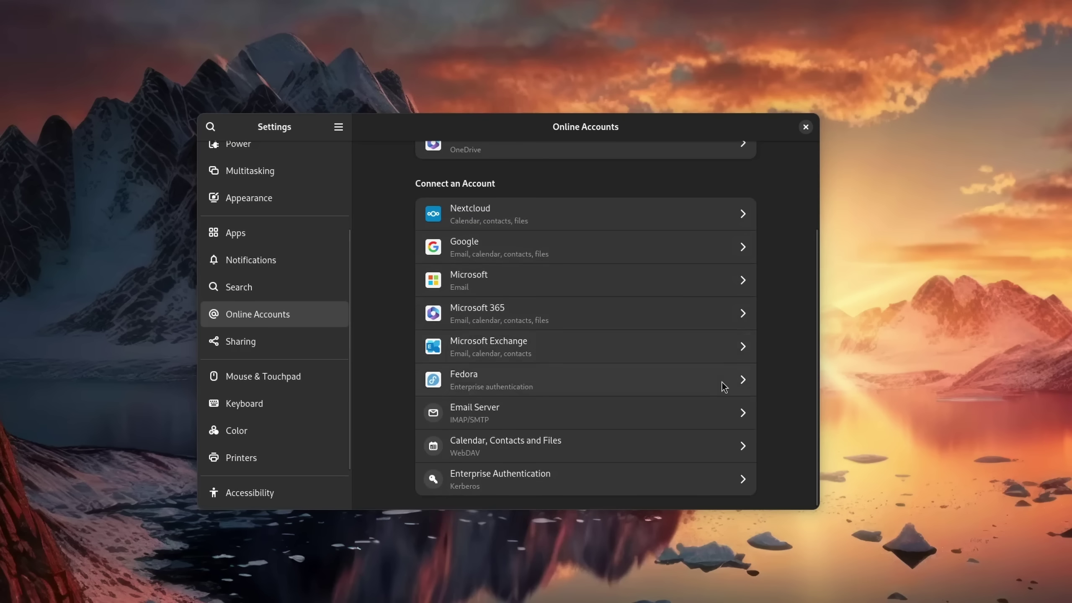
left_click(659, 483)
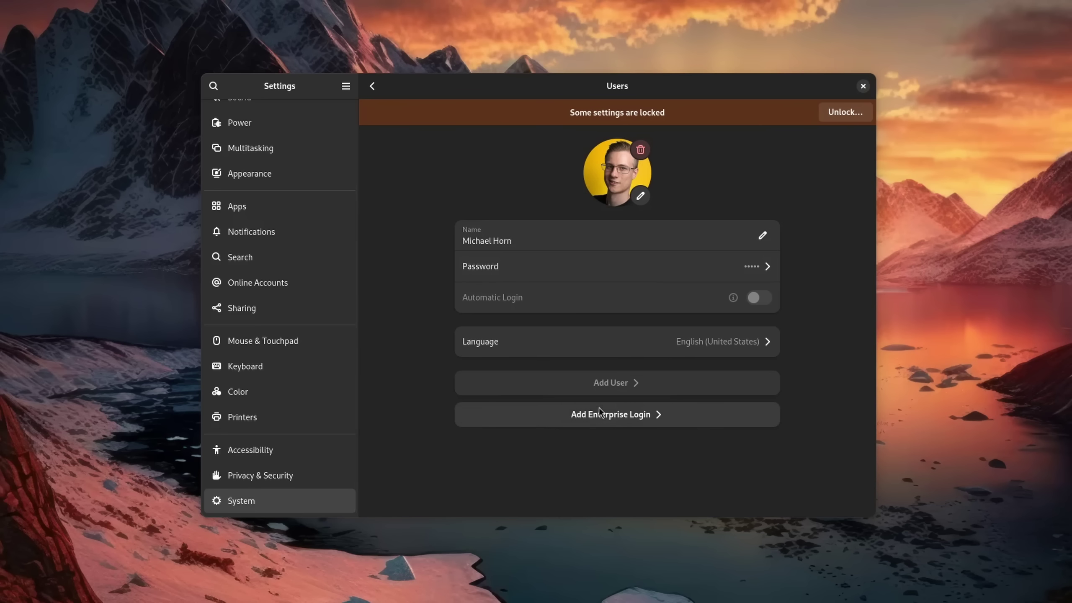
left_click(599, 411)
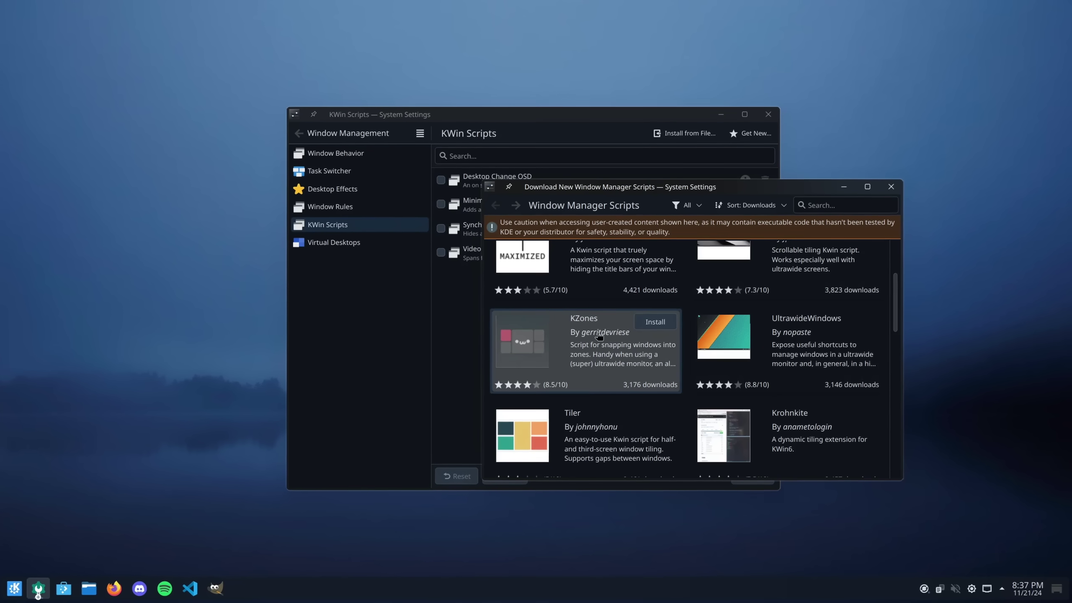
- View the KZones script details, Plasma Style and Window Decorations, then cycle windows with Alt+Tab
left_click(599, 335)
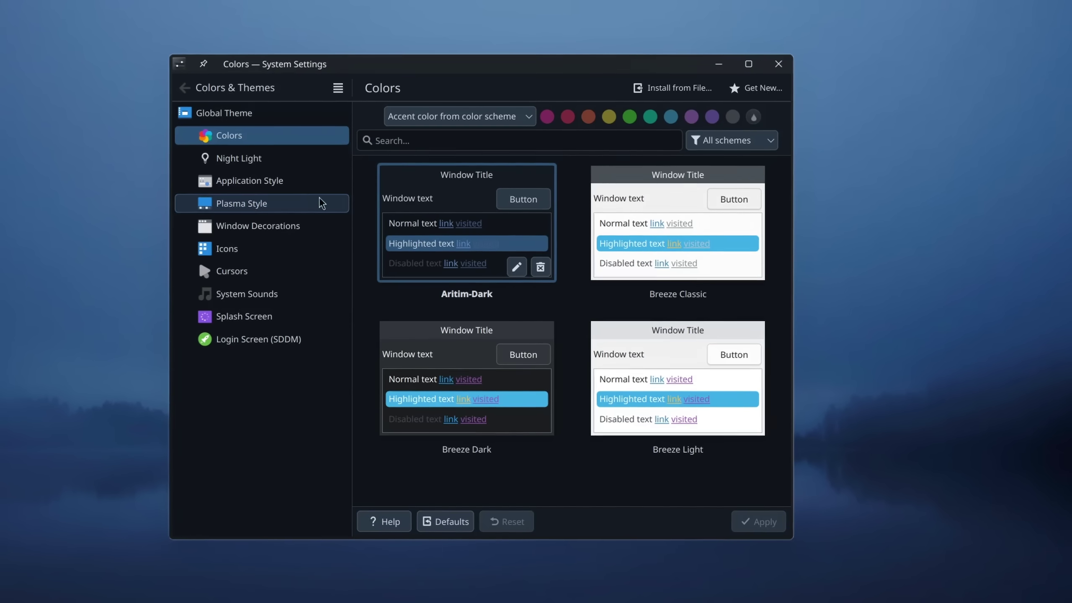
left_click(315, 203)
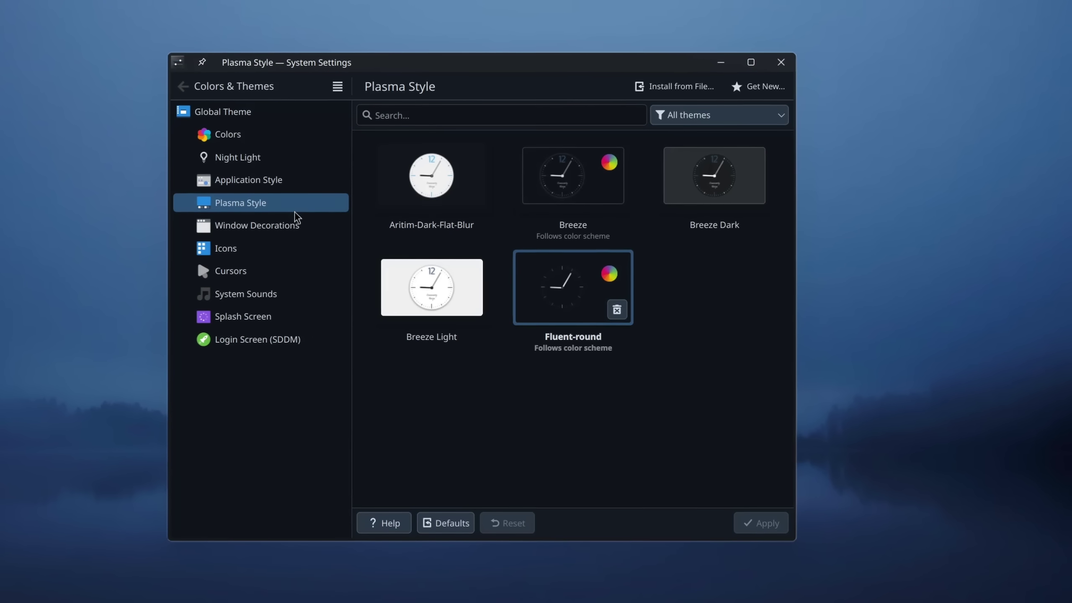
left_click(291, 225)
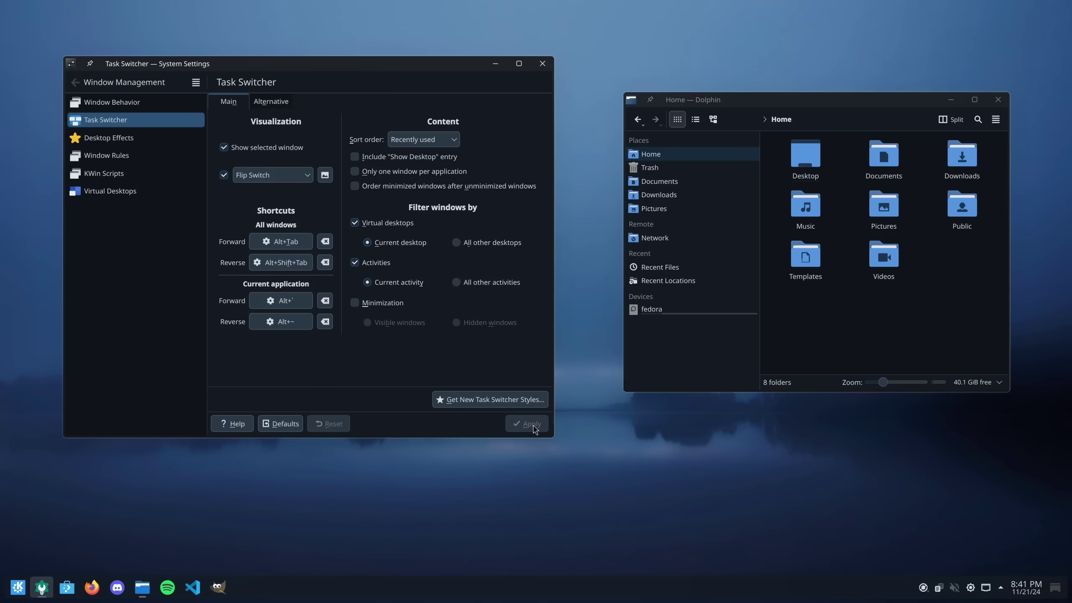
key("alt+Tab")
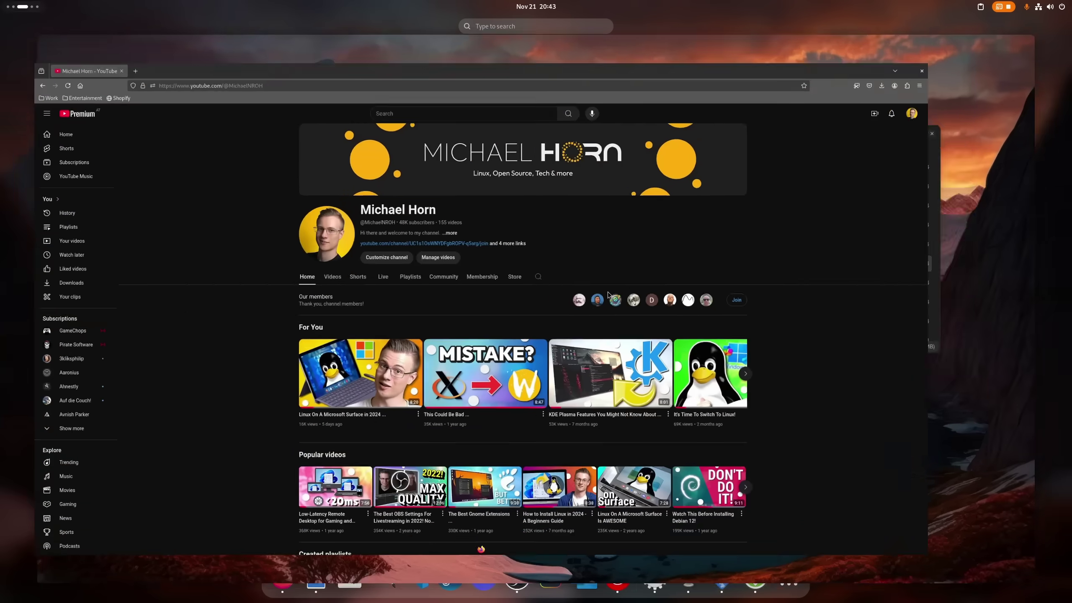
- Take a full-screen screenshot with Print Screen and copy the image to the clipboard
left_click(607, 295)
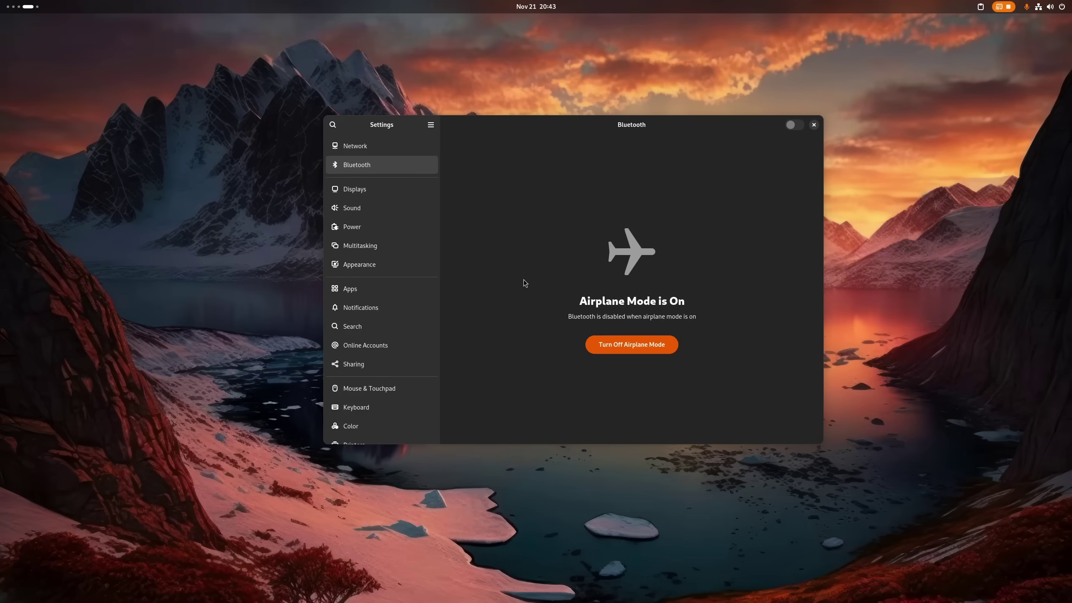
key("Print")
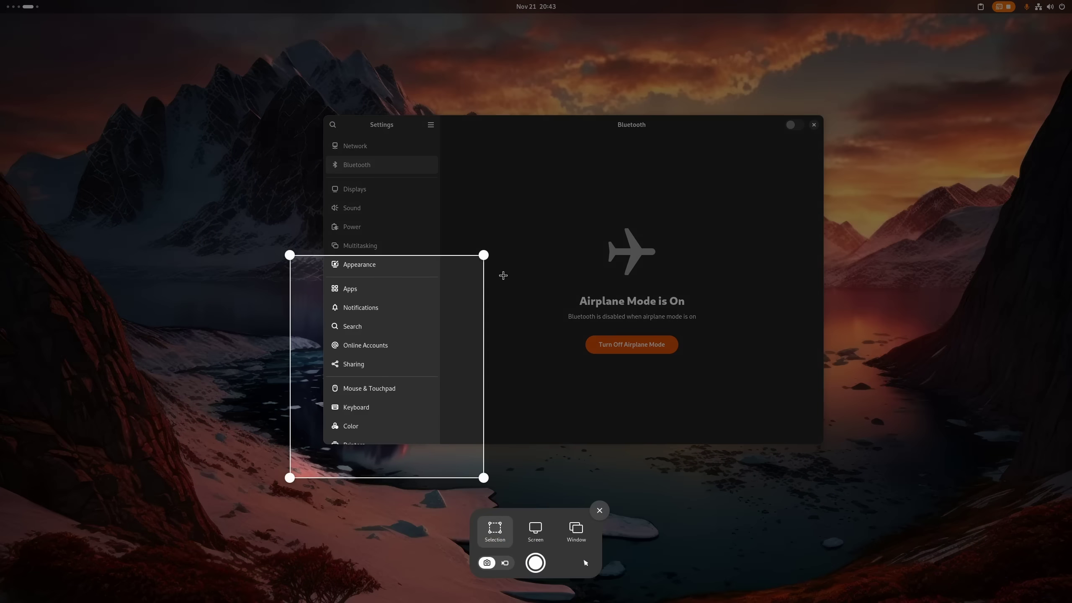
left_click_drag(484, 254, 889, 84)
left_click(535, 531)
left_click(535, 562)
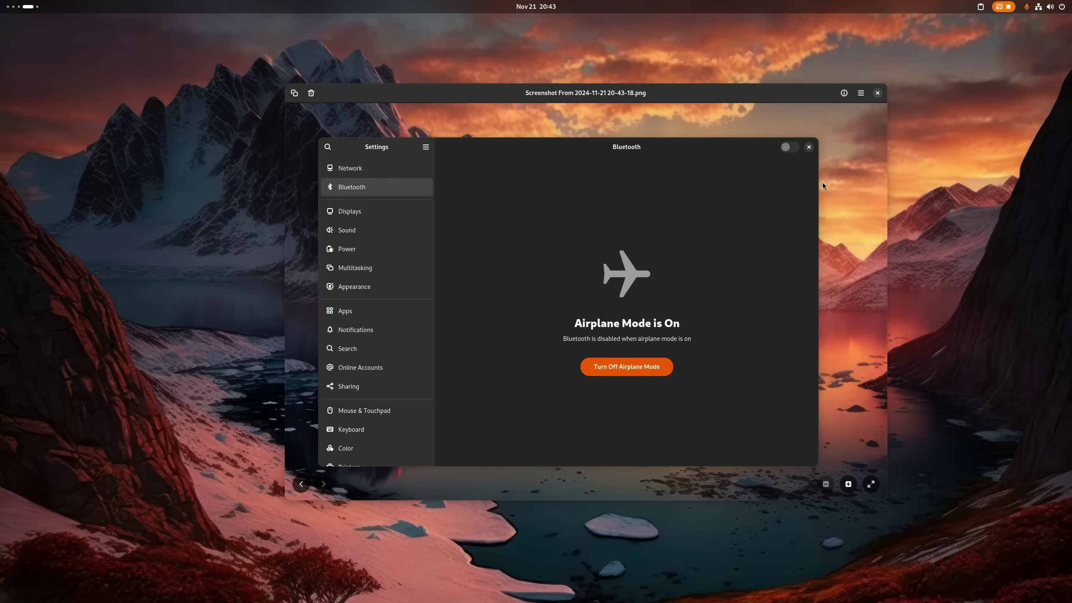
right_click(811, 188)
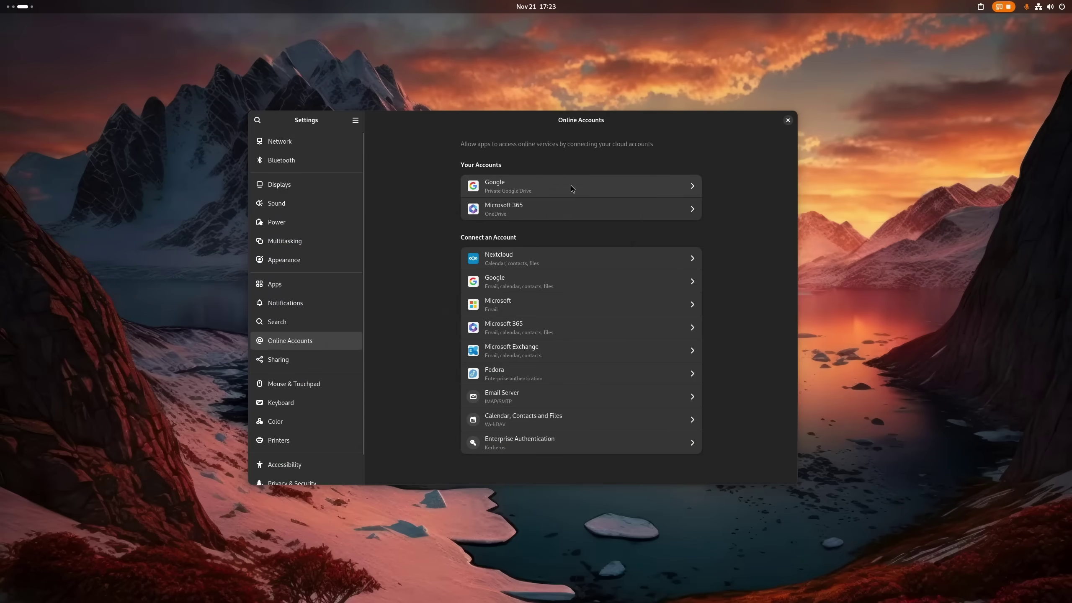
- Start connecting a Google account in Online Accounts, then begin Add Enterprise Login under Users
left_click(571, 186)
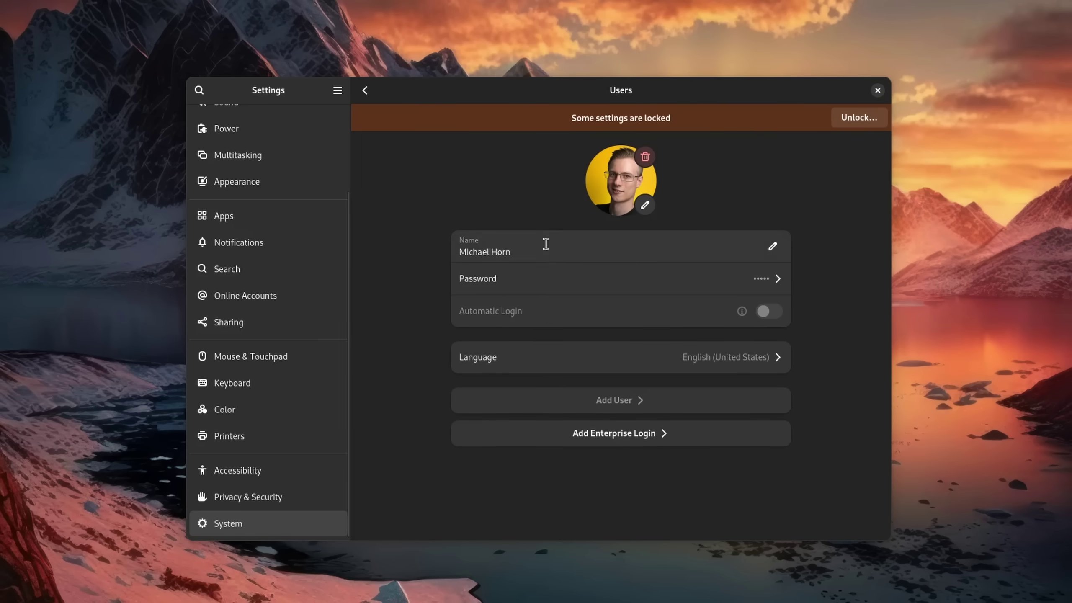
left_click(602, 428)
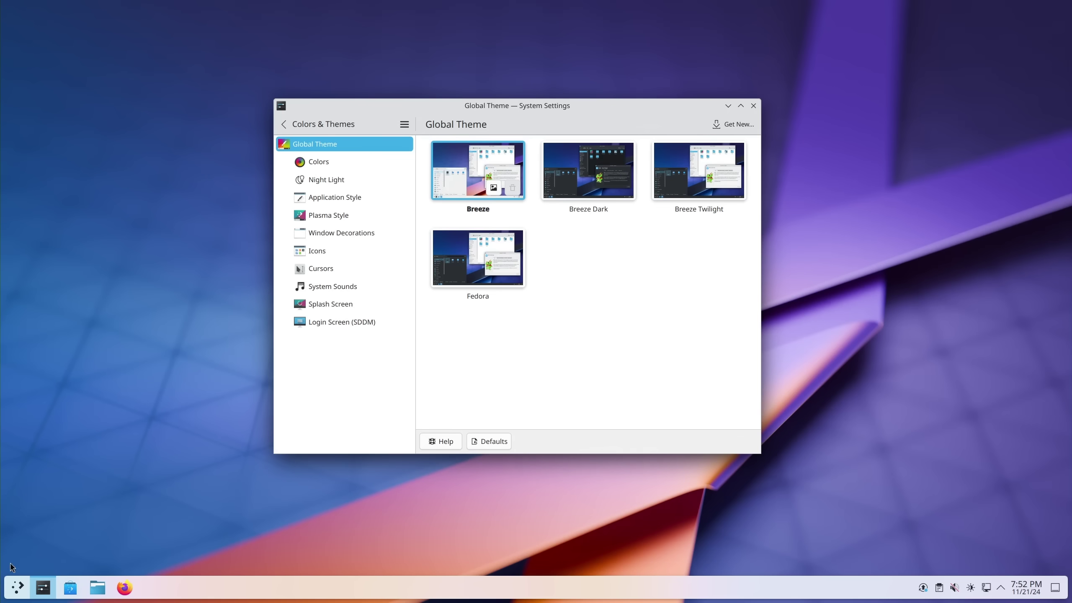
- Open KDE System Settings from the launcher and view the Colors and Night Light pages
left_click(13, 587)
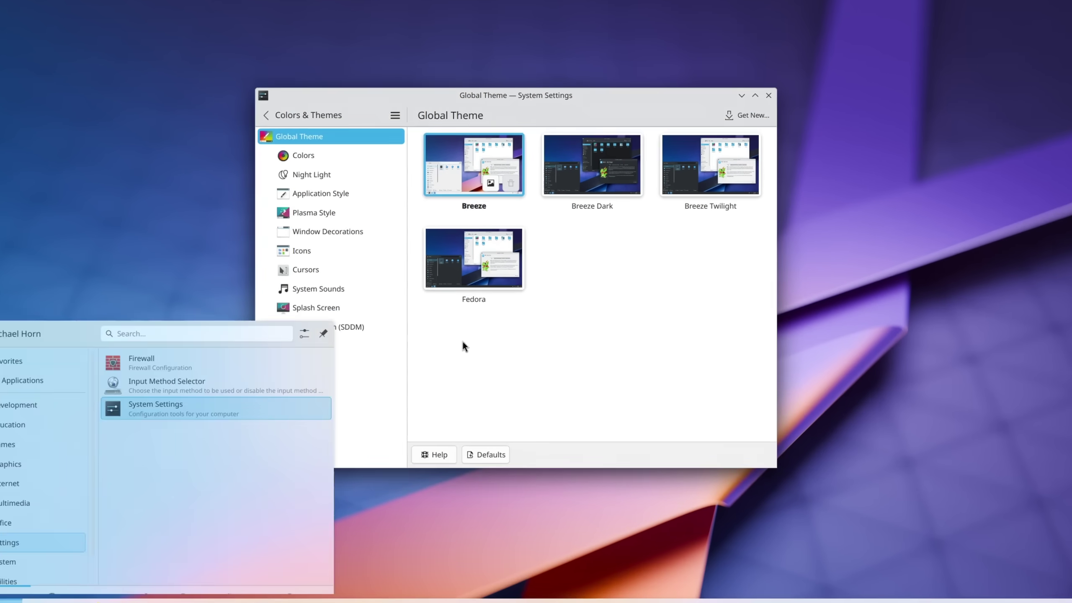
left_click(463, 344)
left_click(317, 145)
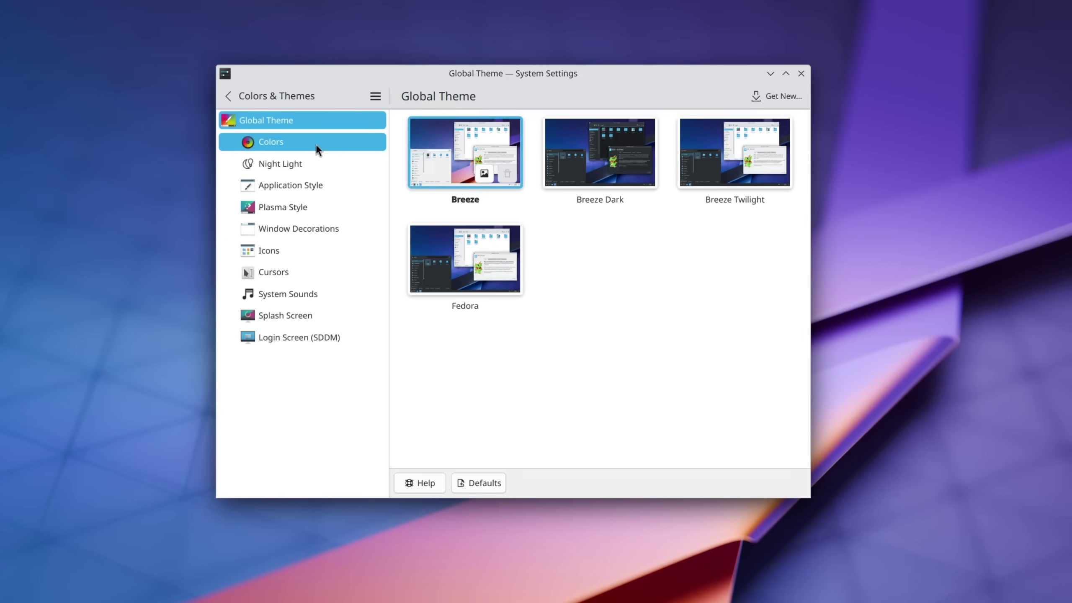
left_click(322, 164)
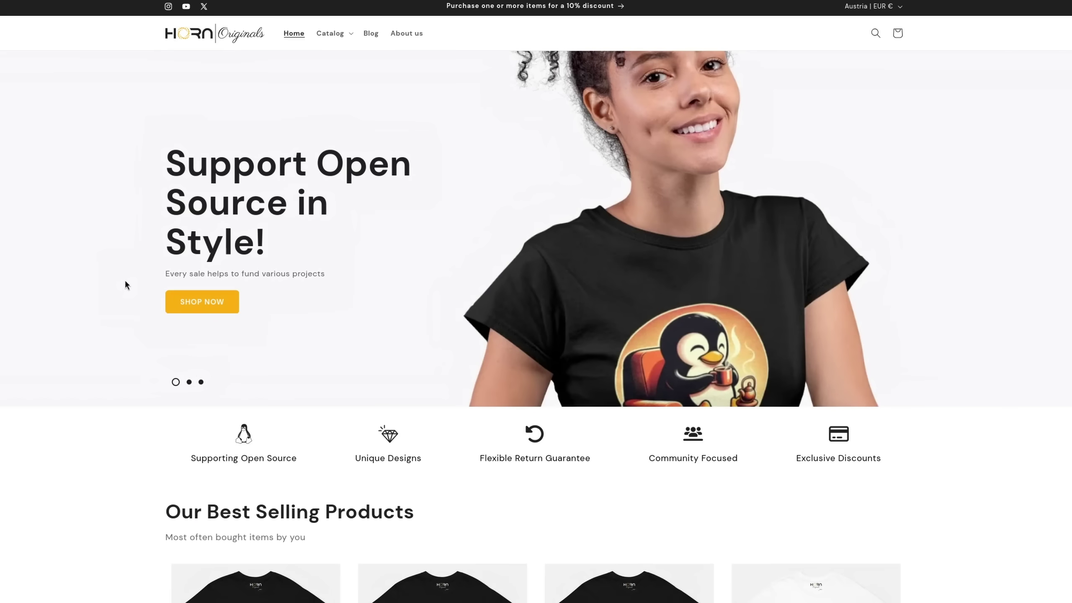
- Scroll the shop page to Best Selling Products: €19,95 t-shirts, €13,95 mugs, €38,95 hoodie
scroll(123, 280, "down", 5)
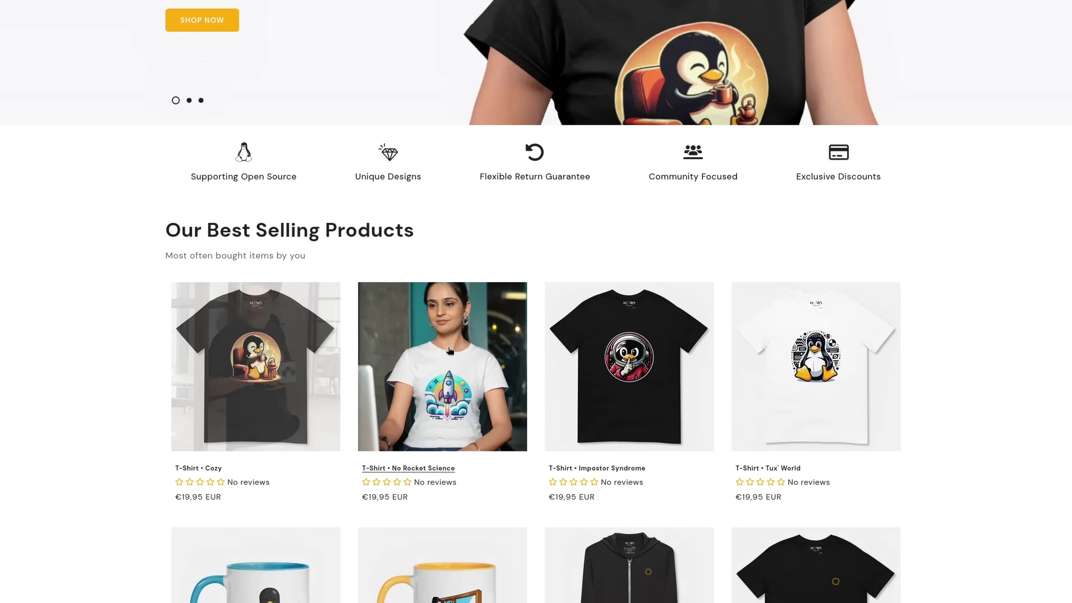
scroll(633, 363, "down", 5)
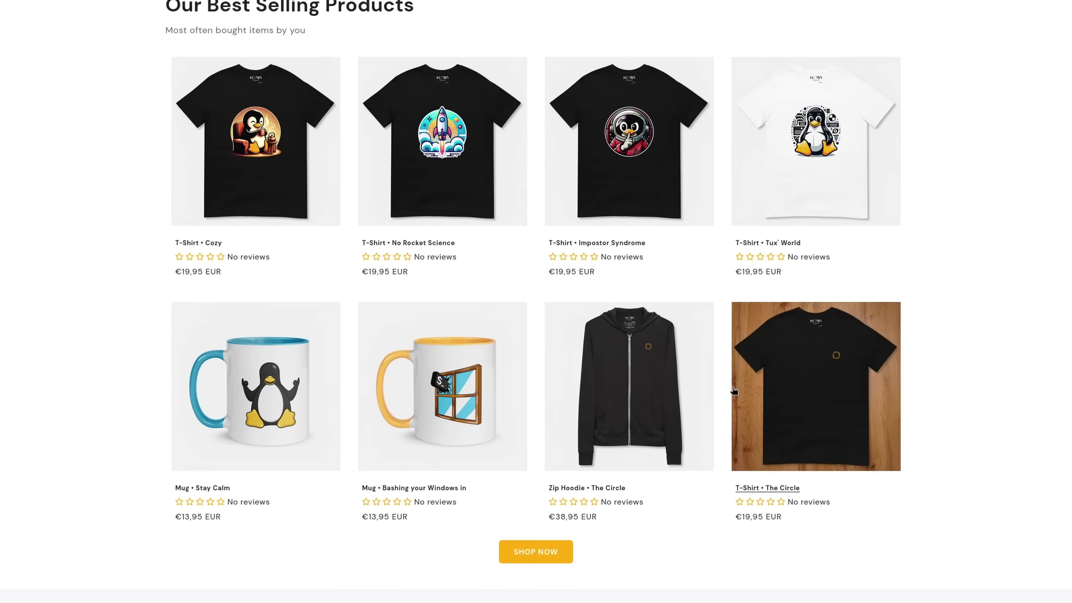